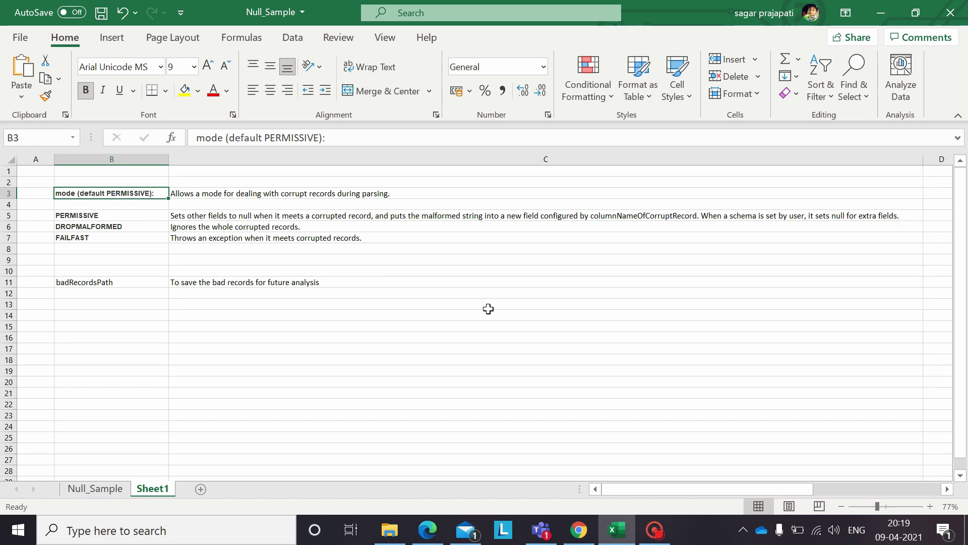
Examine the header row and the five data records on the Null_Sample sheet
{"action": "left_click", "coordinate": [97, 488]}
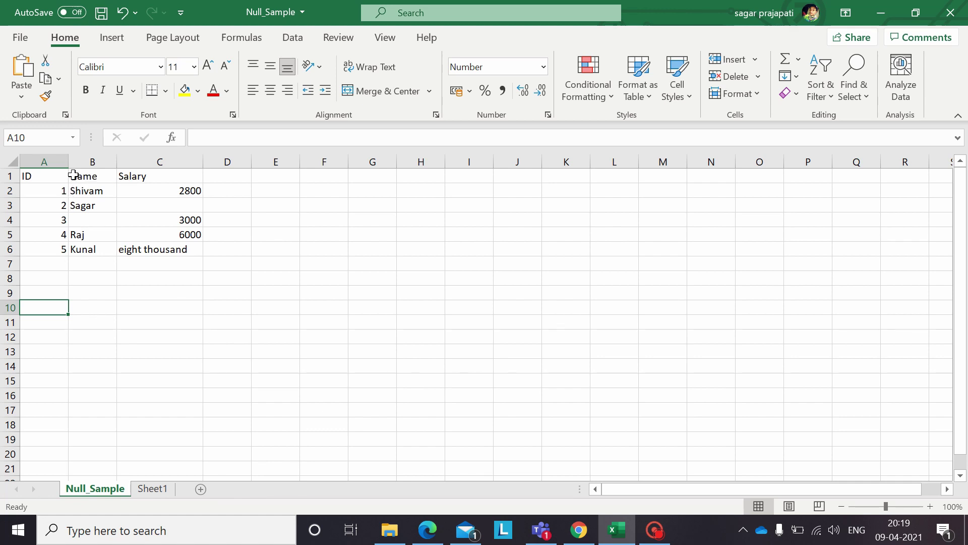
{"action": "left_click_drag", "start_coordinate": [37, 173], "coordinate": [141, 176]}
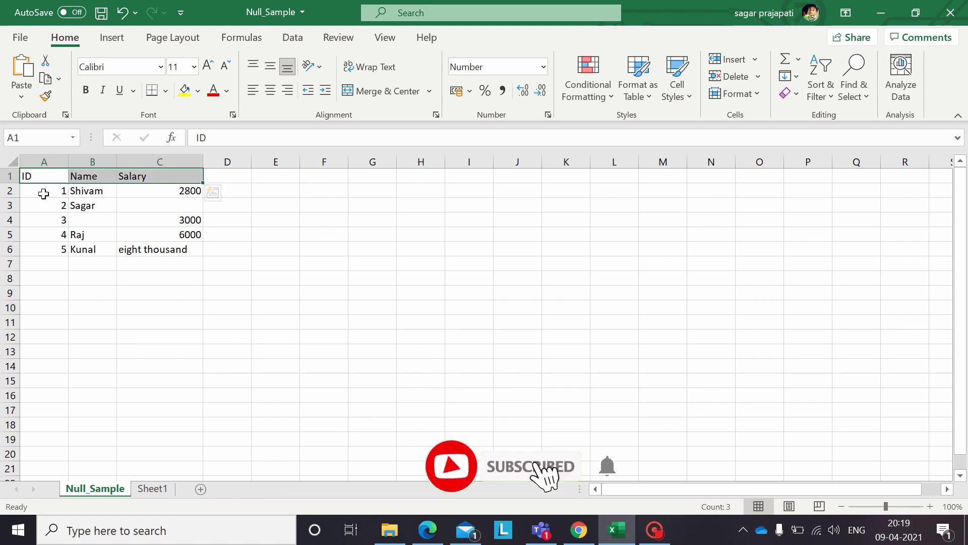
{"action": "left_click_drag", "start_coordinate": [39, 191], "coordinate": [162, 249]}
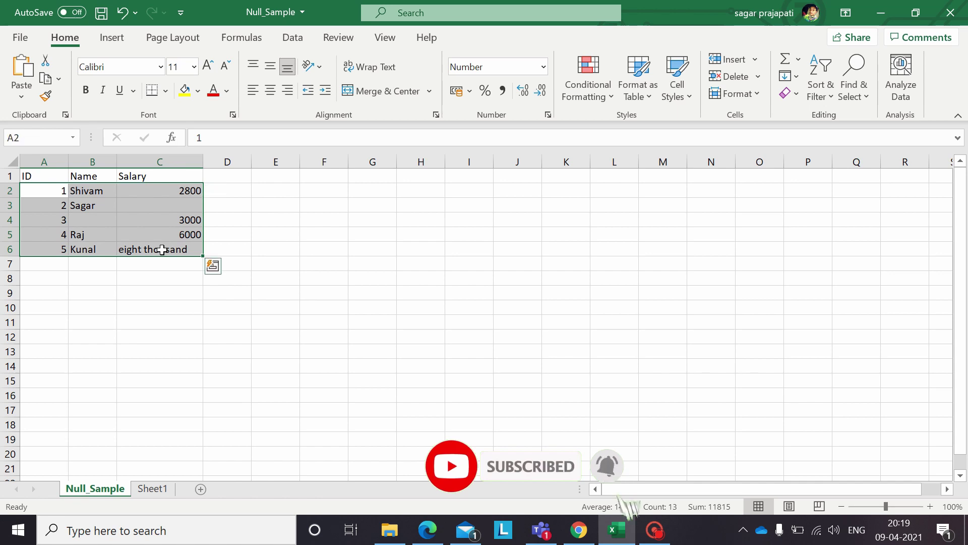
{"action": "left_click", "coordinate": [211, 371]}
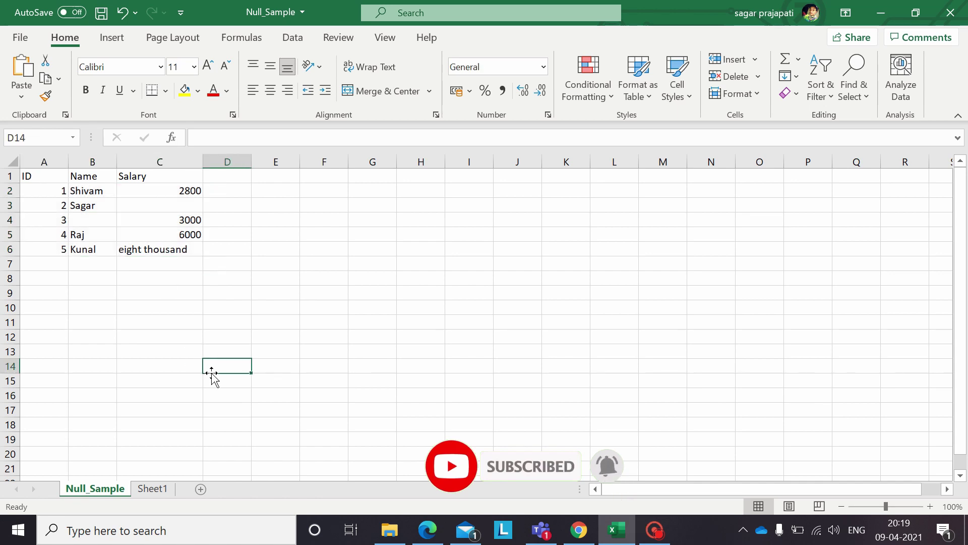
Inspect the blank cells in the sample data, Salary in C3 and Name in B4
{"action": "left_click", "coordinate": [137, 206]}
{"action": "left_click", "coordinate": [98, 217]}
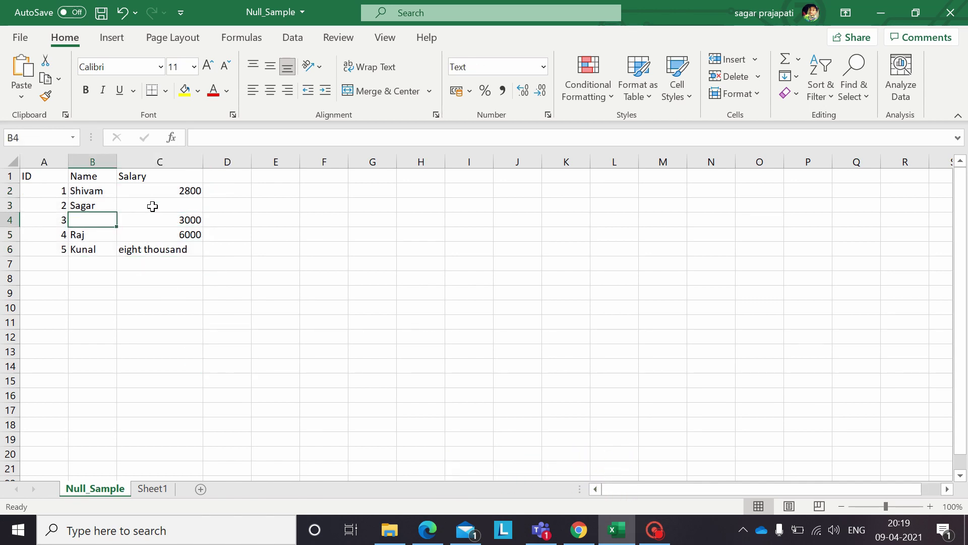
{"action": "left_click", "coordinate": [151, 206]}
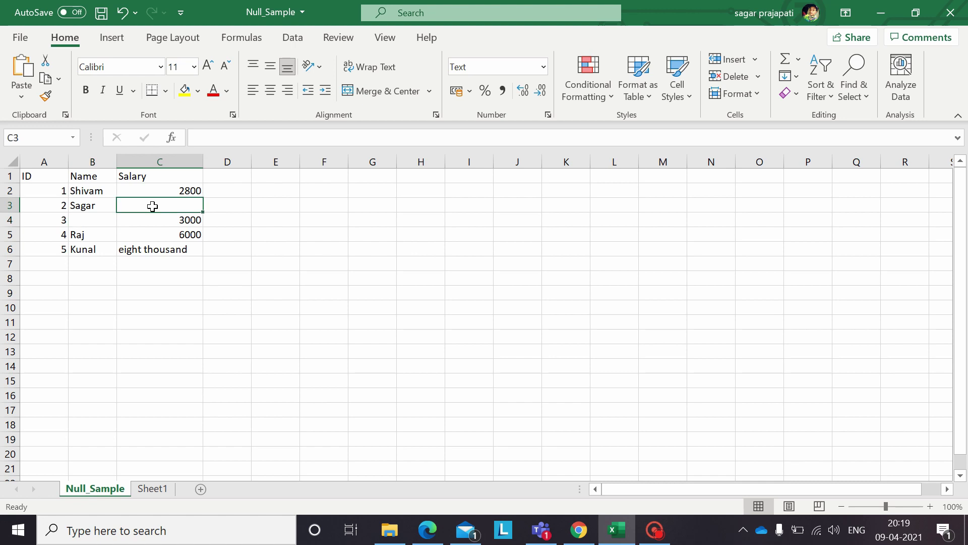
{"action": "left_click", "coordinate": [108, 218]}
{"action": "left_click", "coordinate": [134, 205]}
{"action": "left_click", "coordinate": [93, 218]}
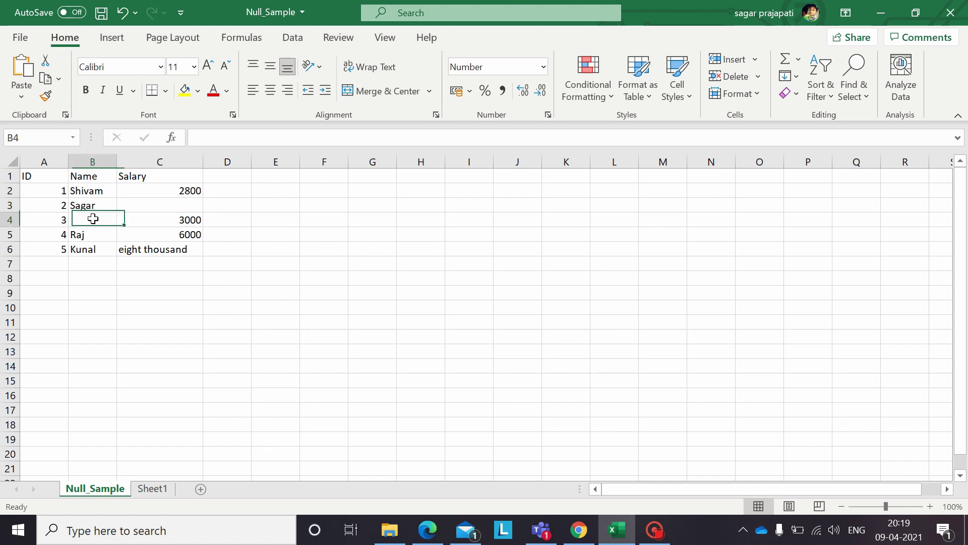
{"action": "left_click", "coordinate": [149, 207]}
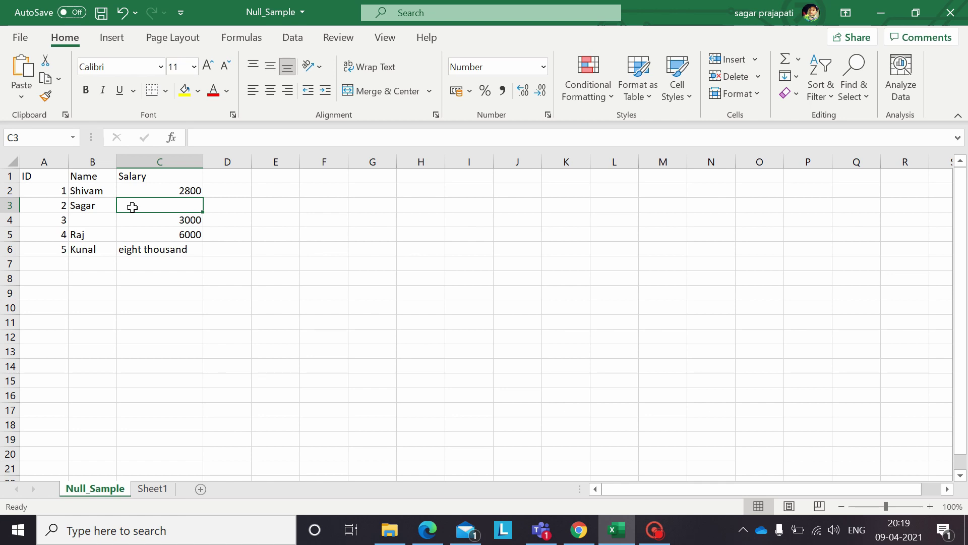
{"action": "left_click", "coordinate": [160, 320]}
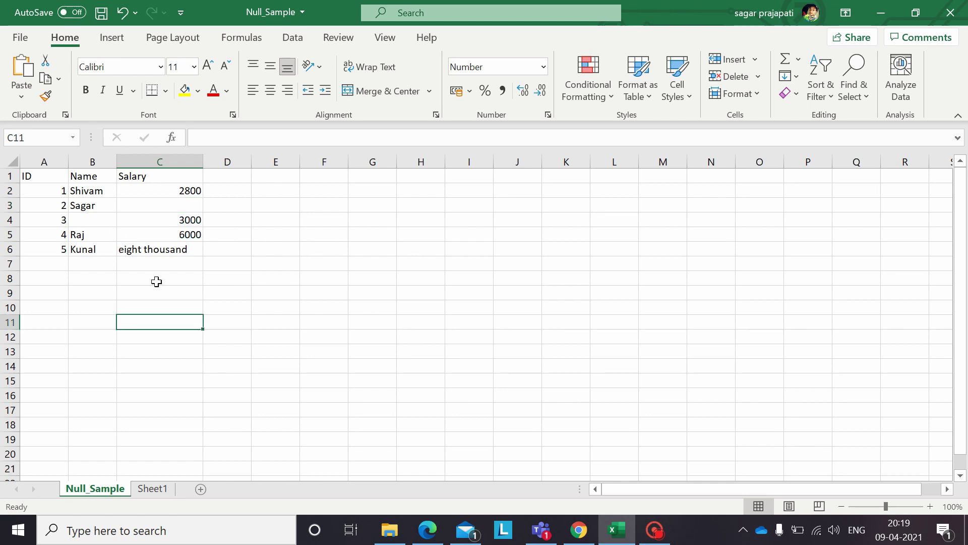
Compare the Salary entry in C6 and its row with the salaries in C2 to C5
{"action": "left_click", "coordinate": [135, 253]}
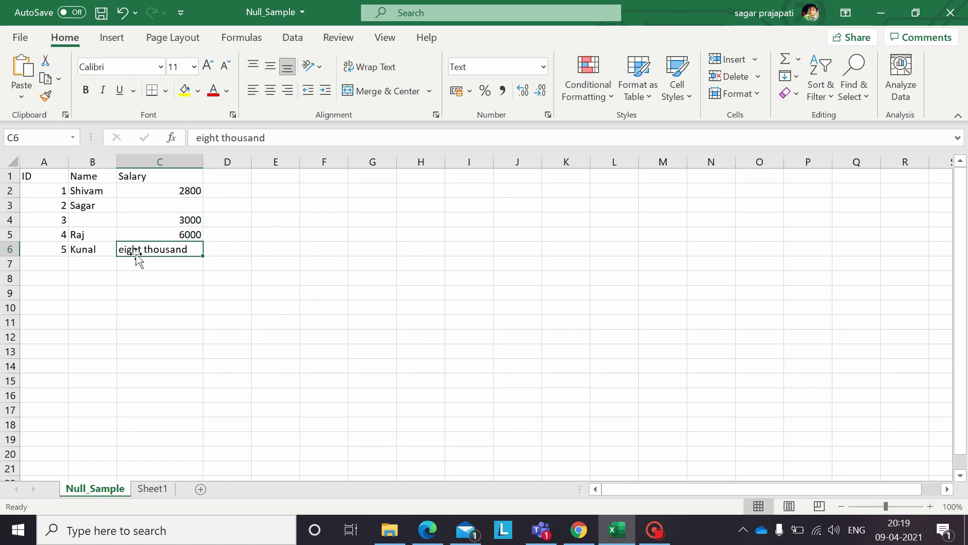
{"action": "left_click", "coordinate": [10, 249]}
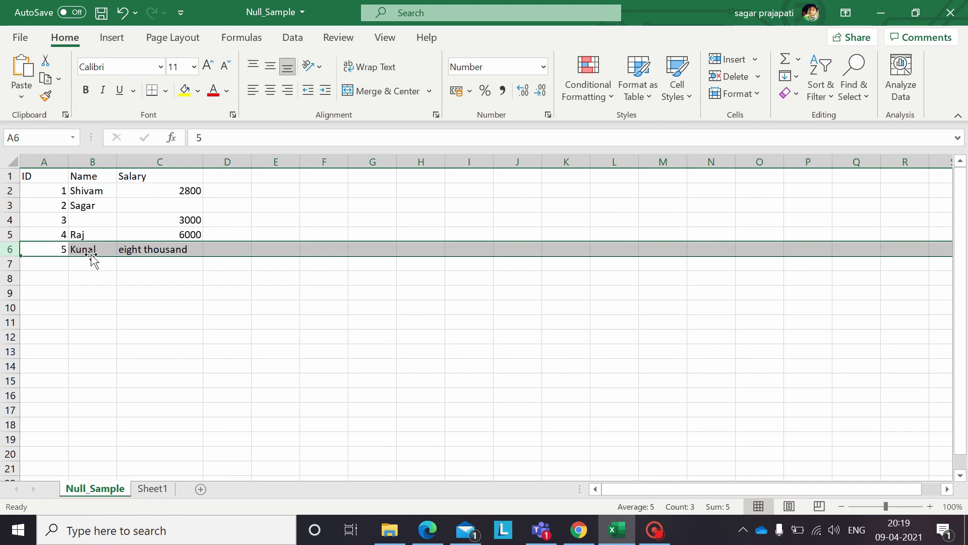
{"action": "left_click", "coordinate": [217, 294]}
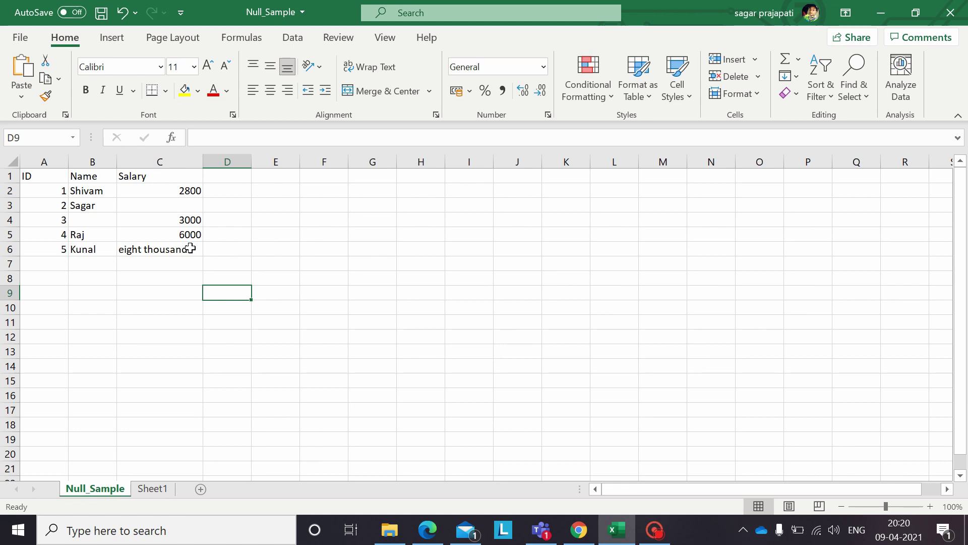
{"action": "left_click_drag", "start_coordinate": [190, 248], "coordinate": [141, 253]}
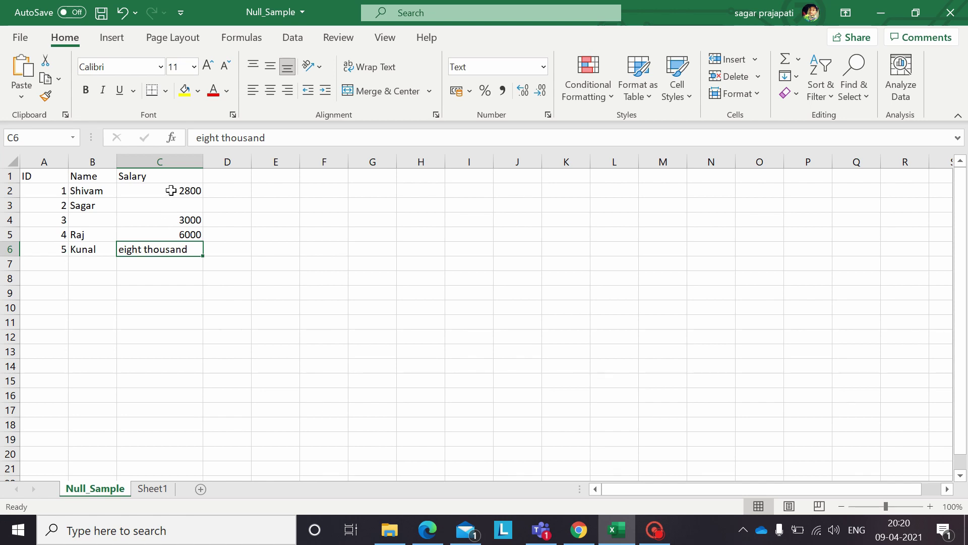
{"action": "left_click_drag", "start_coordinate": [171, 190], "coordinate": [171, 230]}
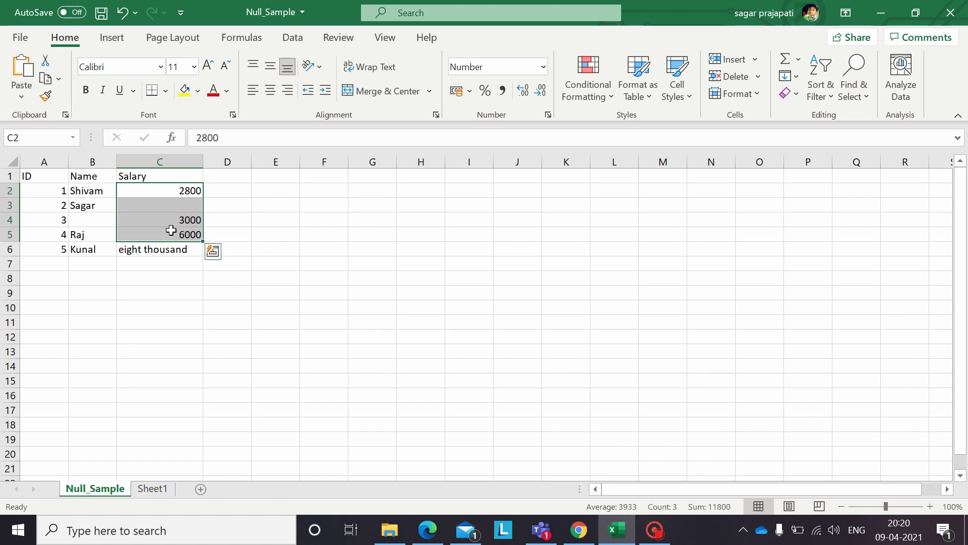
{"action": "left_click", "coordinate": [175, 293]}
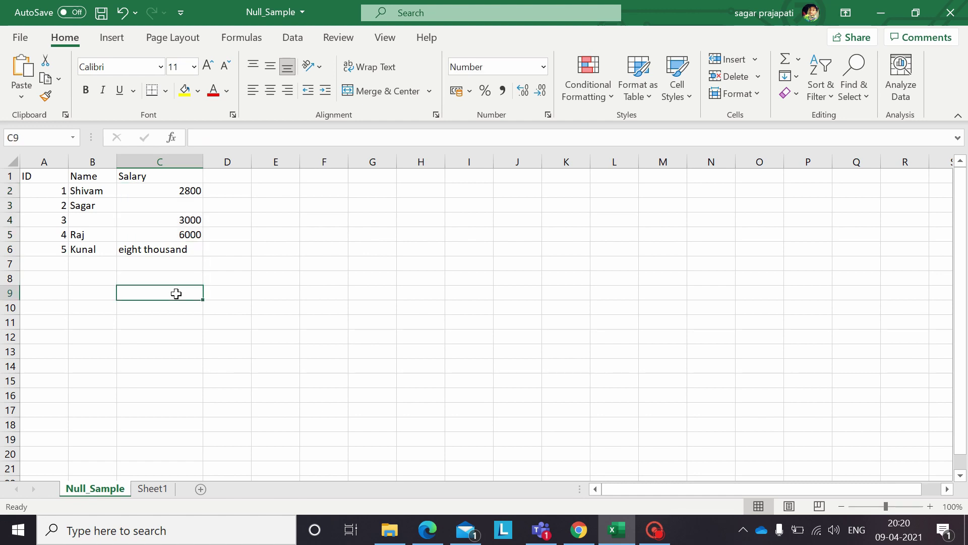
{"action": "left_click", "coordinate": [135, 250]}
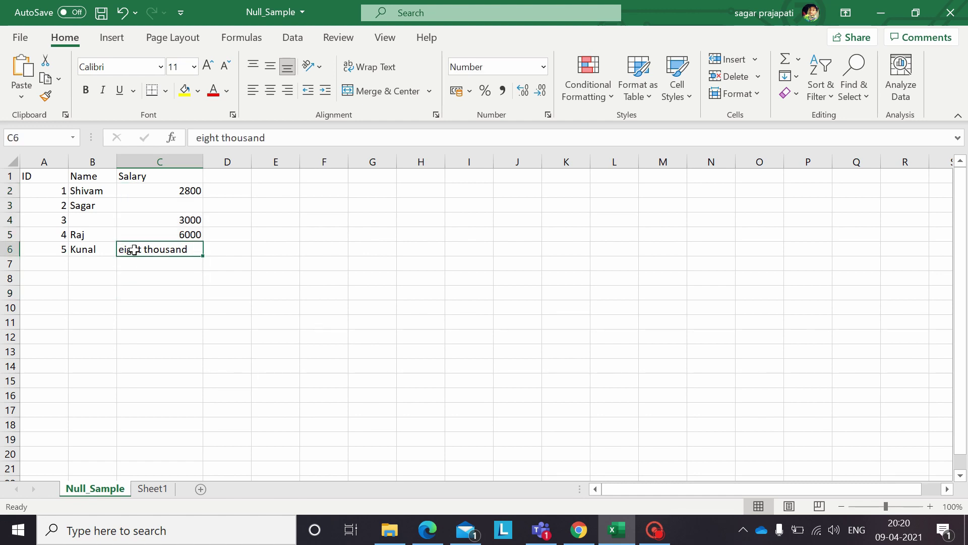
{"action": "left_click", "coordinate": [149, 294]}
Examine the complete record with ID 5, cells A6 to C6, as the candidate corrupt record
{"action": "left_click_drag", "start_coordinate": [33, 249], "coordinate": [157, 256]}
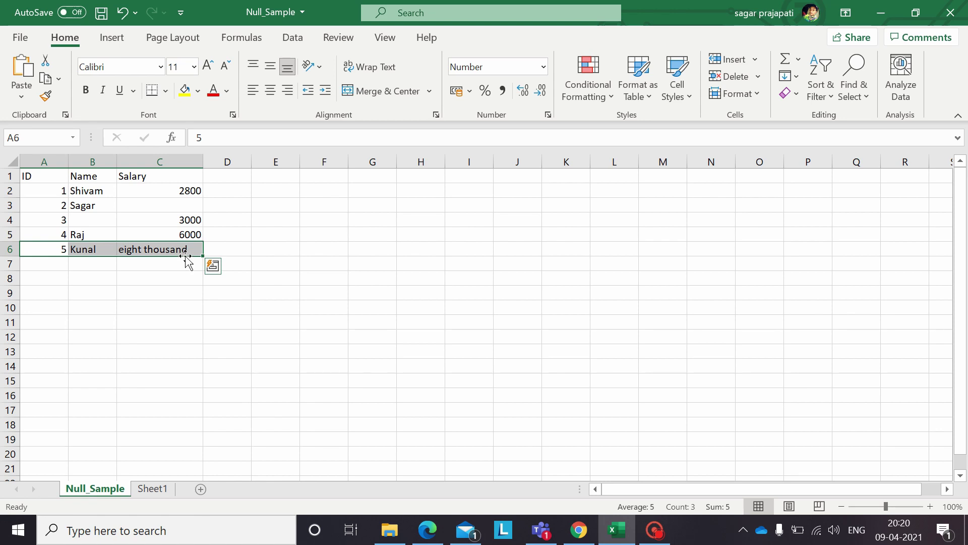
{"action": "left_click", "coordinate": [170, 281]}
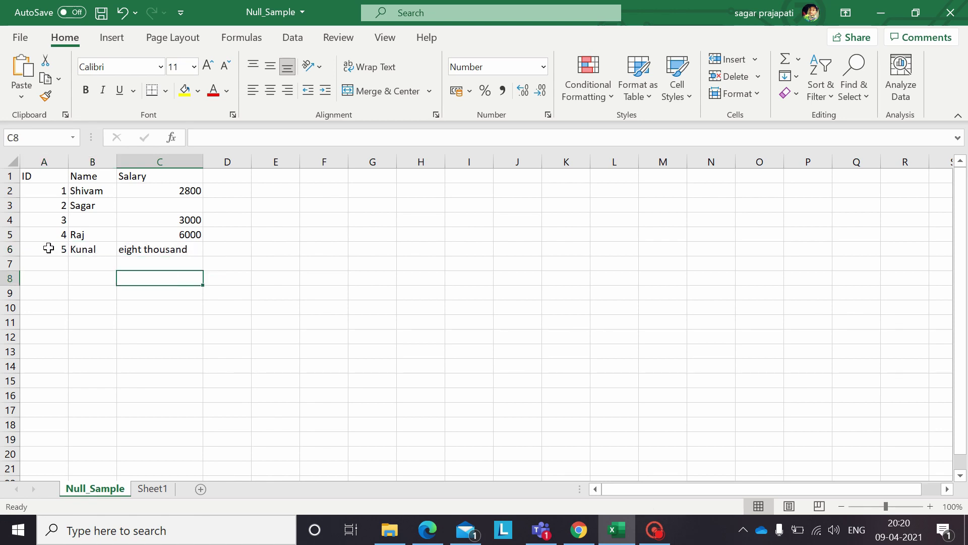
{"action": "left_click_drag", "start_coordinate": [49, 248], "coordinate": [178, 249]}
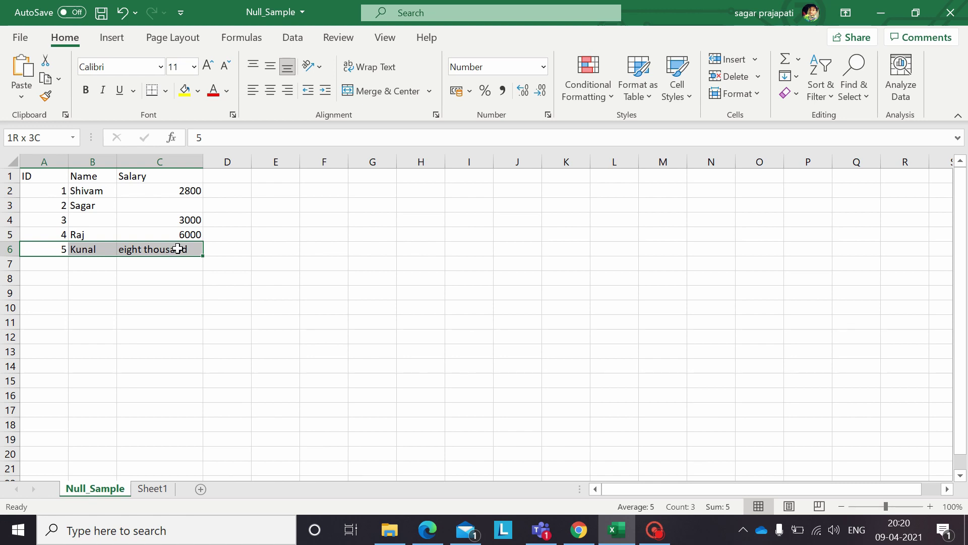
{"action": "mouse_move", "coordinate": [178, 248]}
{"action": "left_mouse_down"}
{"action": "mouse_move", "coordinate": [160, 266]}
{"action": "mouse_move", "coordinate": [169, 257]}
{"action": "left_mouse_up"}
{"action": "left_click", "coordinate": [150, 277]}
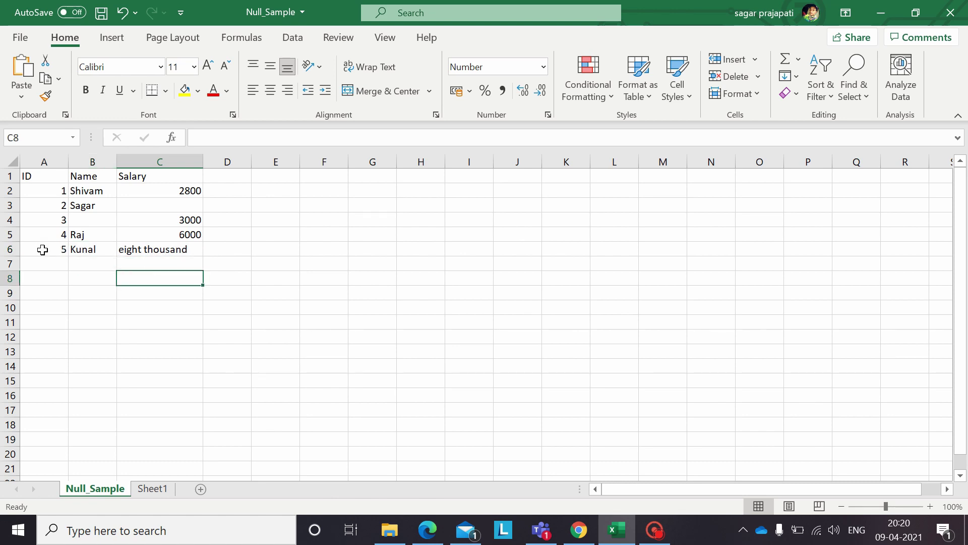
{"action": "left_click_drag", "start_coordinate": [42, 250], "coordinate": [166, 252]}
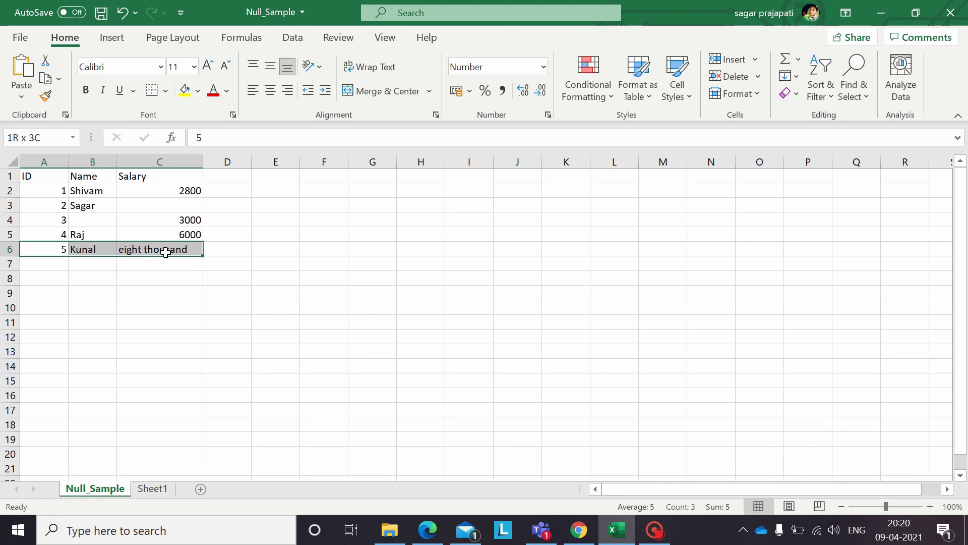
{"action": "left_click_drag", "start_coordinate": [166, 252], "coordinate": [166, 252]}
{"action": "left_click", "coordinate": [146, 296]}
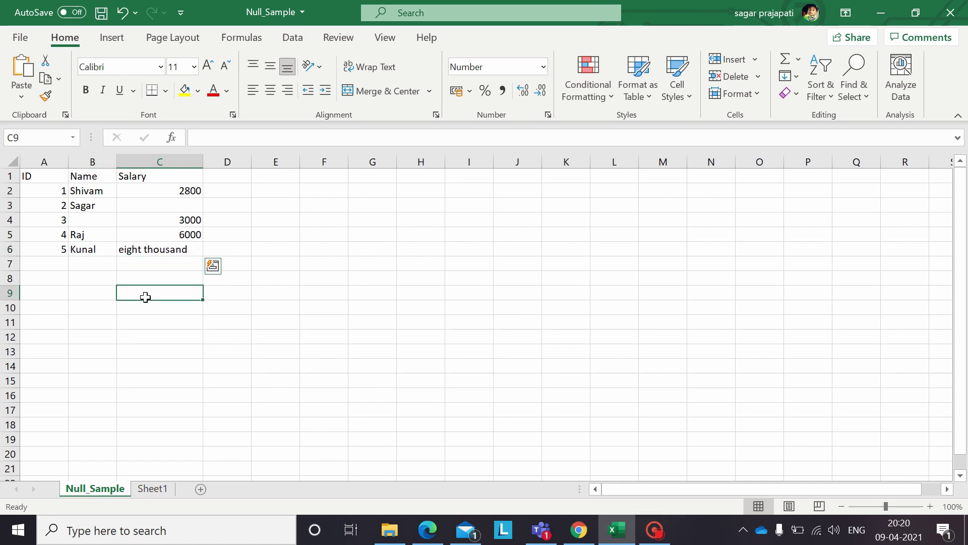
{"action": "left_click", "coordinate": [51, 190]}
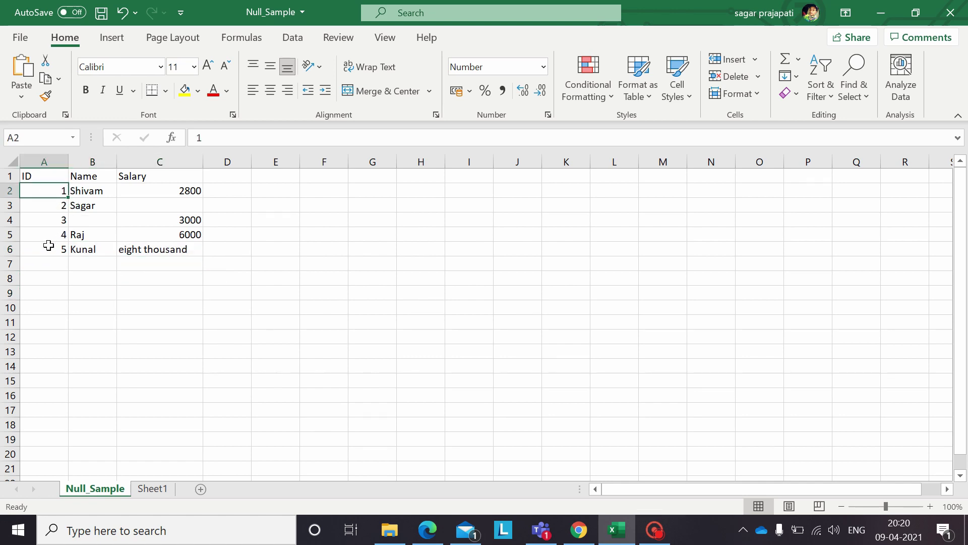
{"action": "left_click_drag", "start_coordinate": [46, 249], "coordinate": [158, 249]}
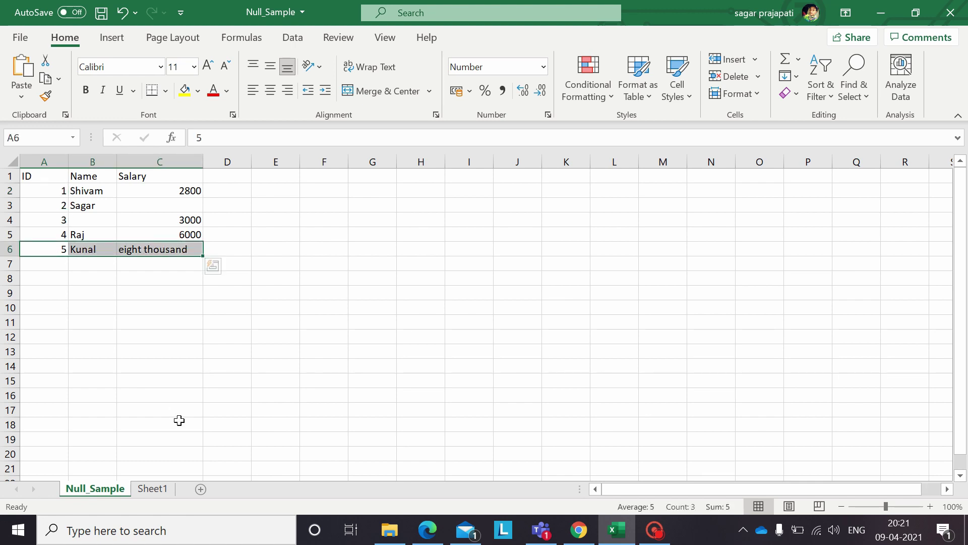
Review the PERMISSIVE, DROPMALFORMED and FAILFAST modes and the mode option's description on Sheet1
{"action": "left_click", "coordinate": [150, 488]}
{"action": "left_click", "coordinate": [153, 338]}
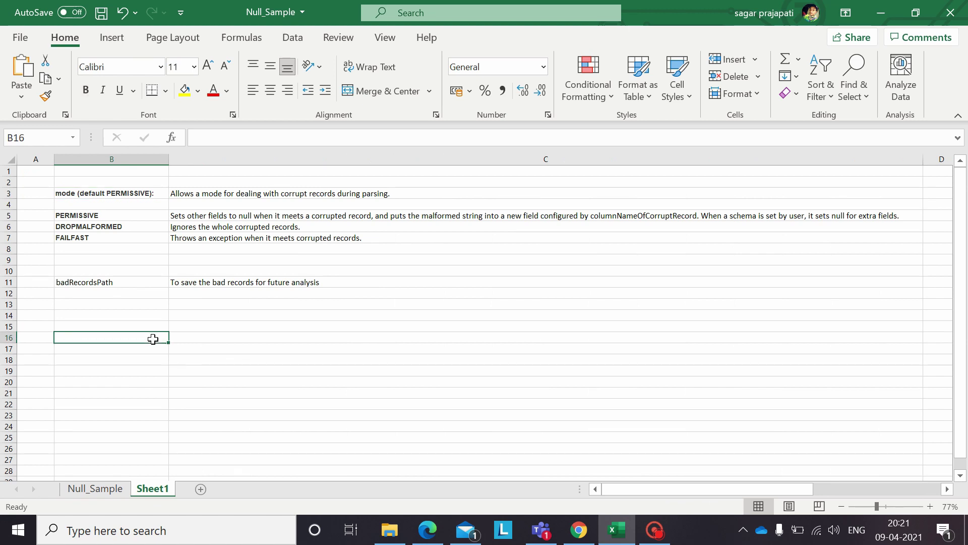
{"action": "left_click_drag", "start_coordinate": [74, 214], "coordinate": [74, 241]}
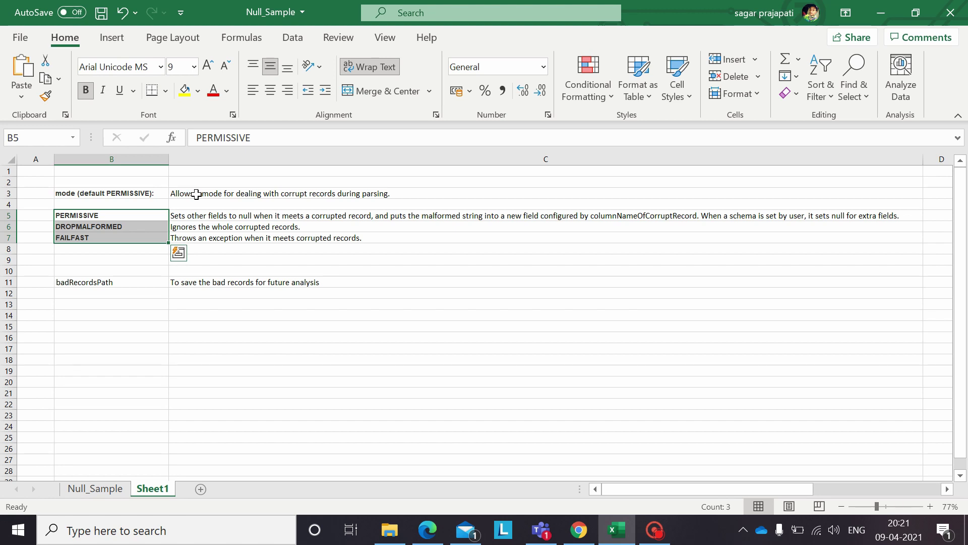
{"action": "left_click", "coordinate": [386, 194]}
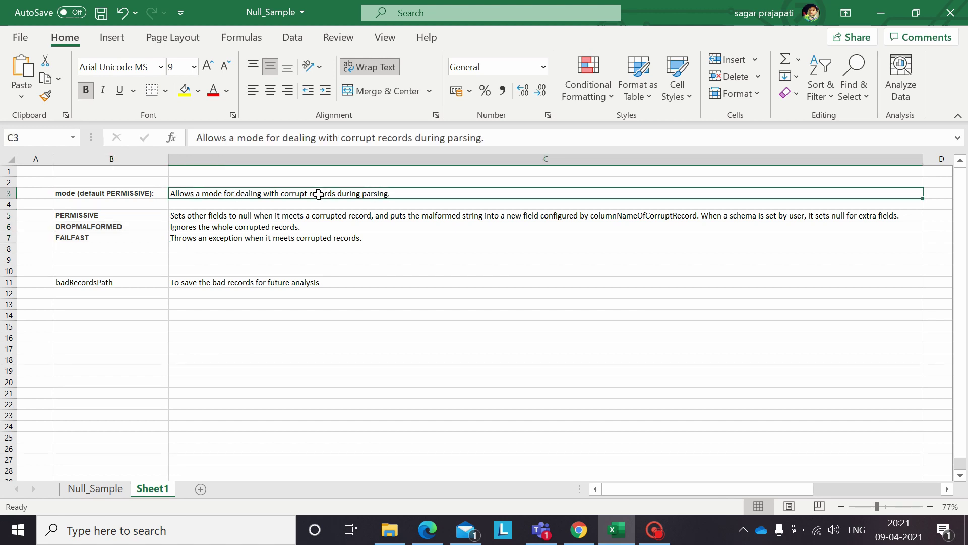
{"action": "left_click", "coordinate": [360, 313]}
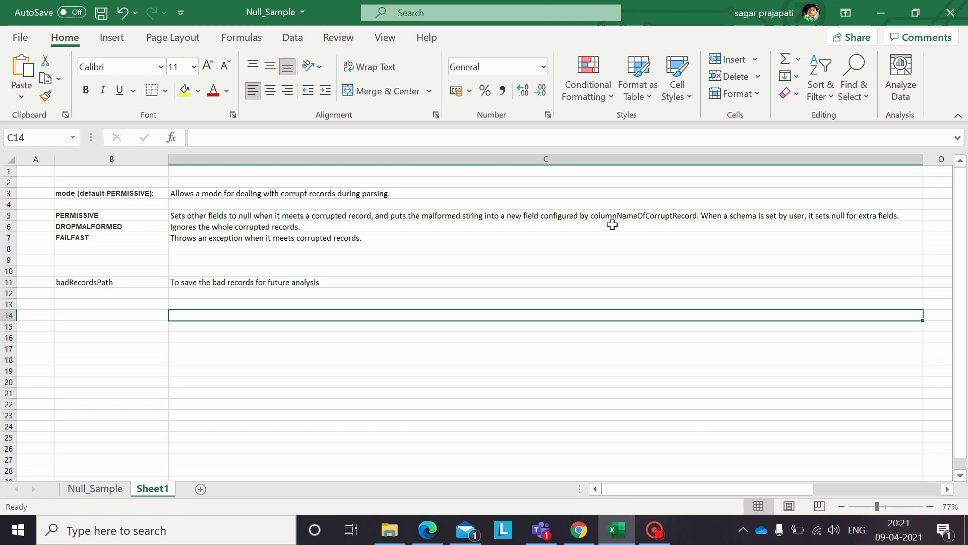
Return to the Null_Sample sheet and check the ID, Name and Salary headers against the Salary entry in C6
{"action": "left_click", "coordinate": [105, 488]}
{"action": "left_click", "coordinate": [224, 335]}
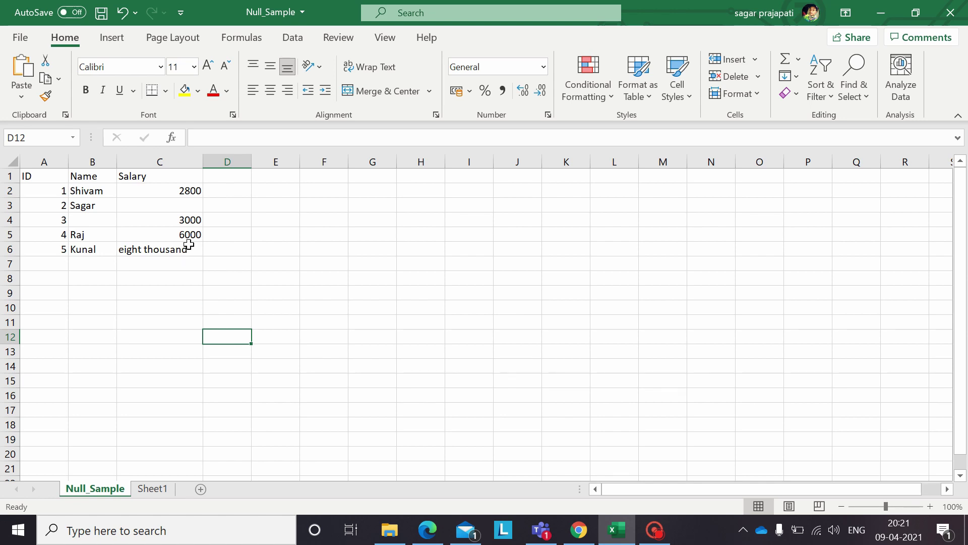
{"action": "left_click", "coordinate": [40, 176]}
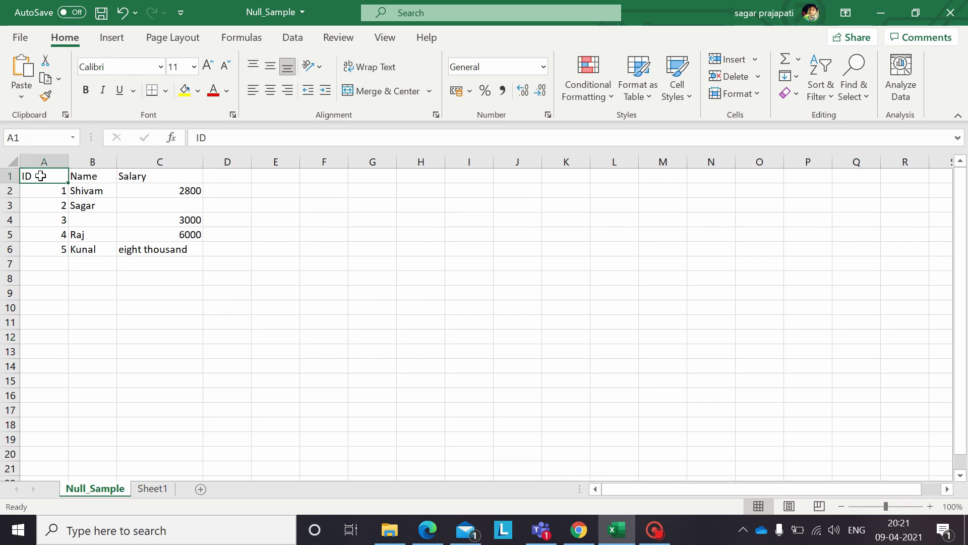
{"action": "left_click", "coordinate": [82, 176]}
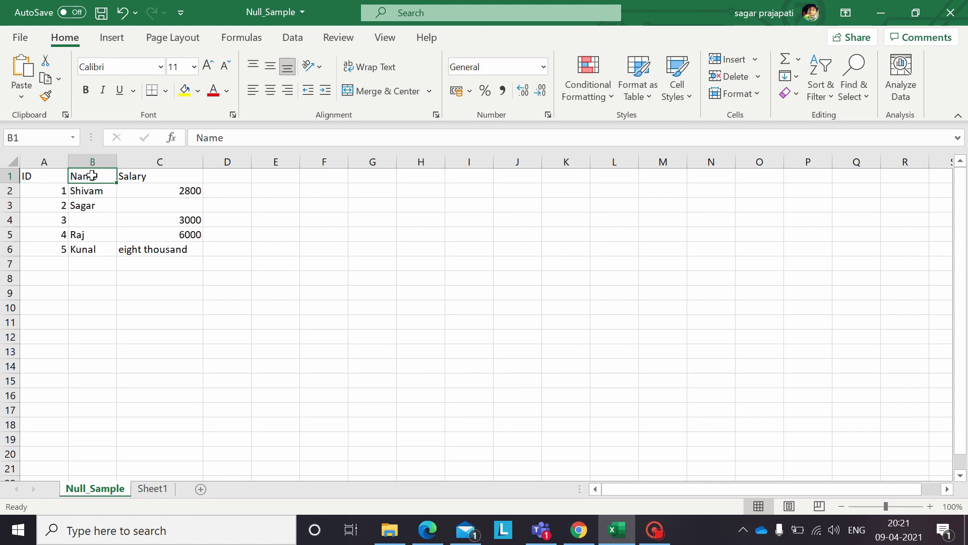
{"action": "left_click", "coordinate": [134, 176]}
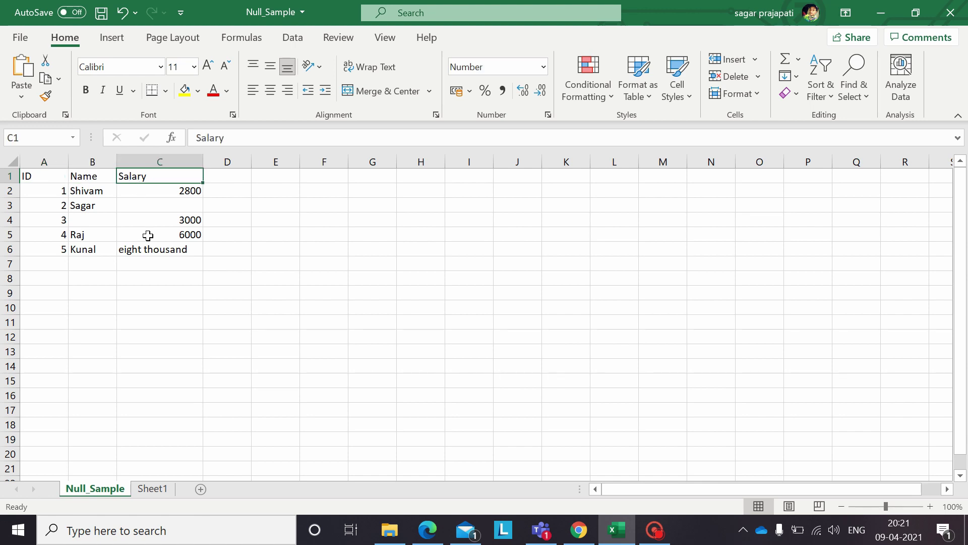
{"action": "left_click", "coordinate": [125, 252]}
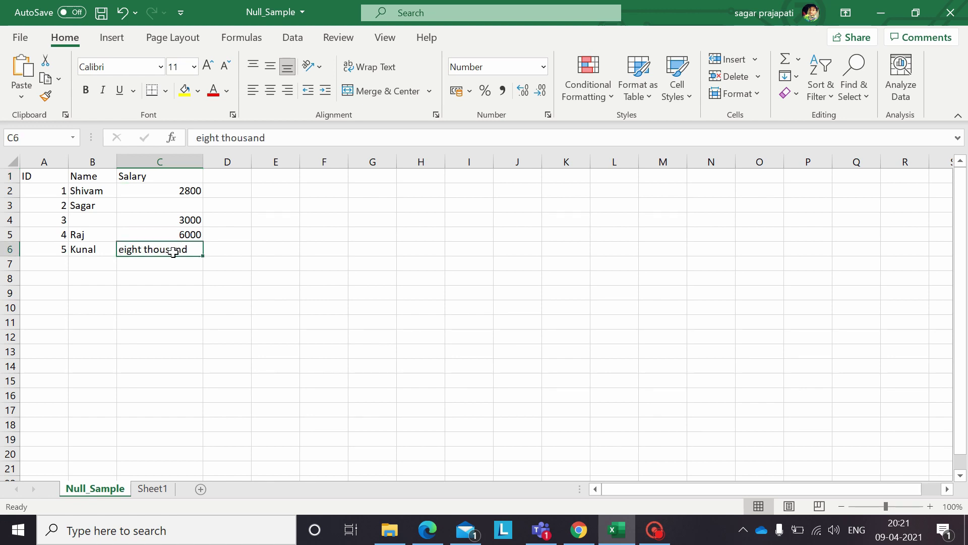
{"action": "left_click", "coordinate": [224, 254]}
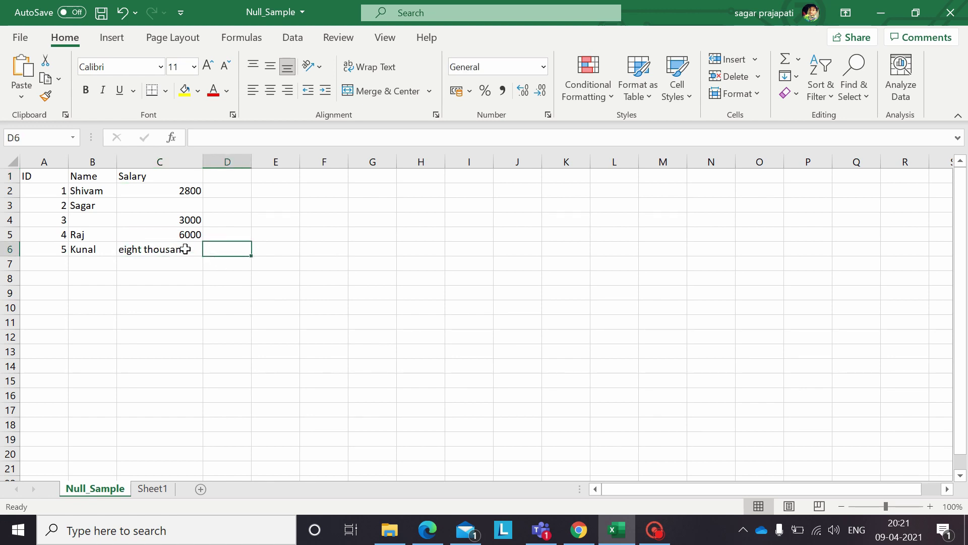
{"action": "left_click", "coordinate": [166, 250]}
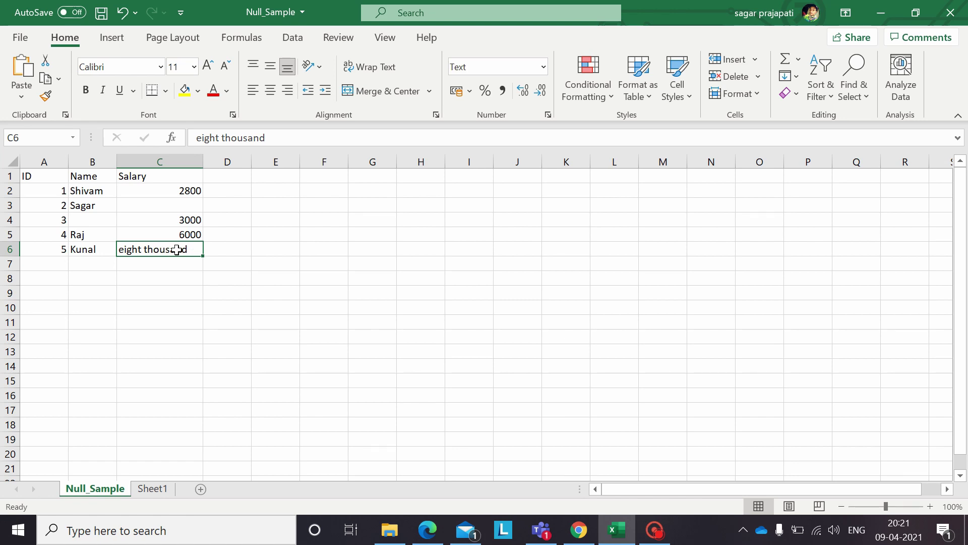
Enter Null in cell D6, beside the Salary entry of the record with ID 5
{"action": "left_click", "coordinate": [231, 251]}
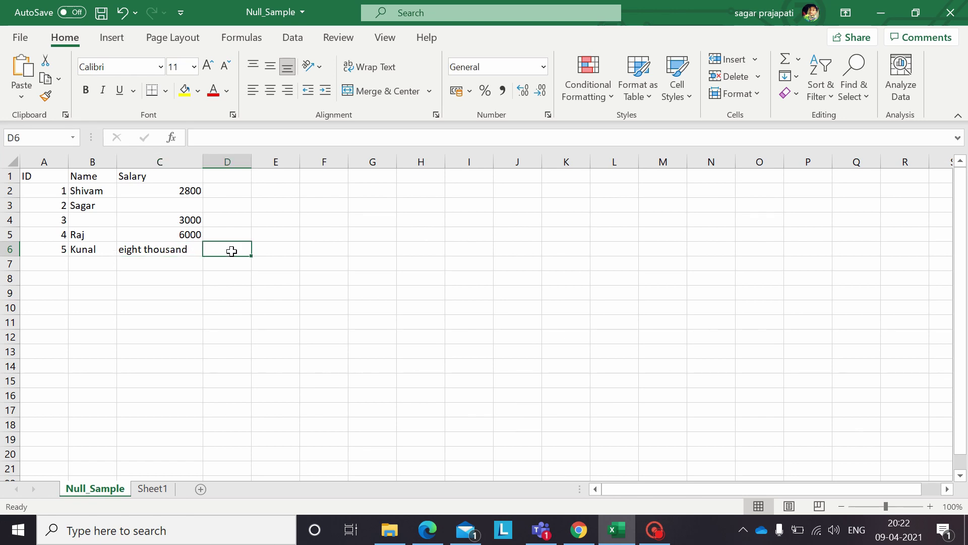
{"action": "type", "text": "Null"}
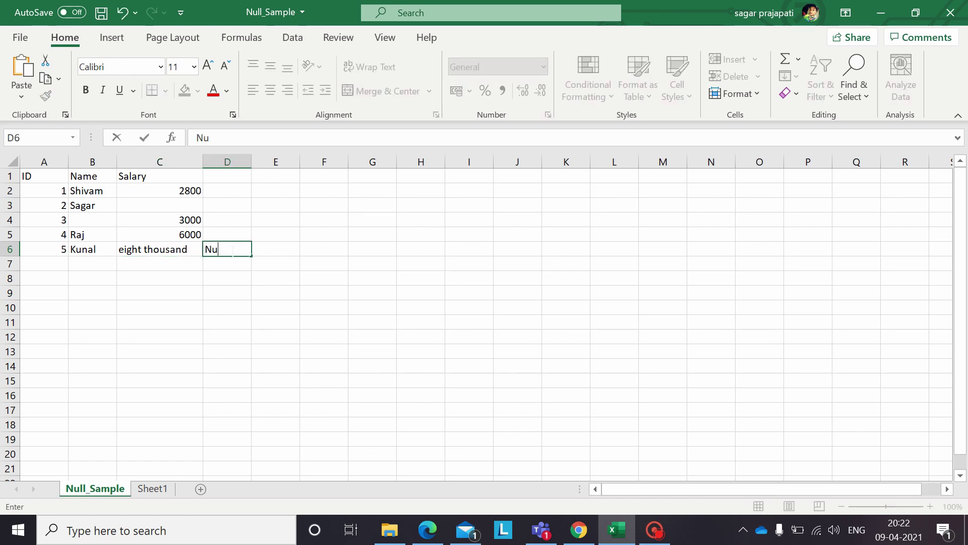
{"action": "left_click", "coordinate": [222, 319]}
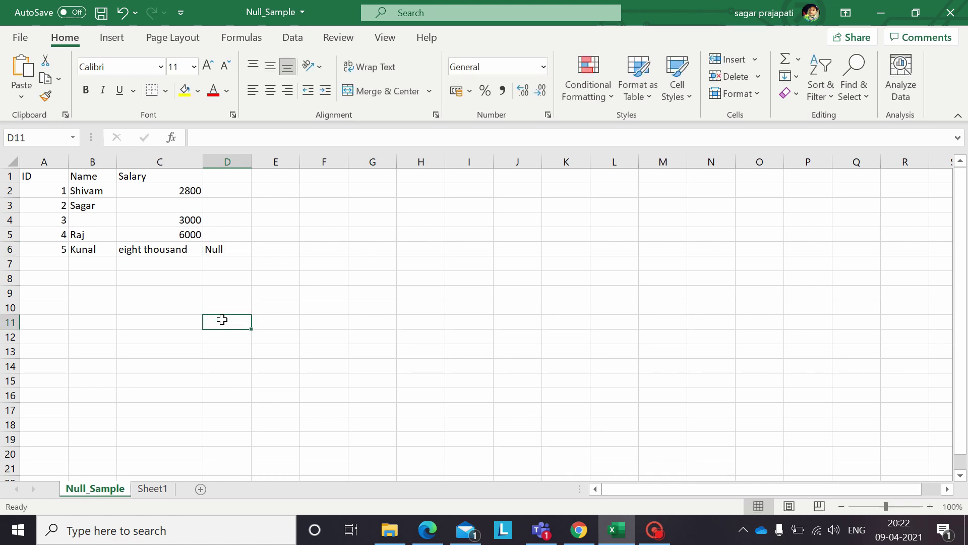
Compare the read mode descriptions on Sheet1 with the records on the Null_Sample sheet
{"action": "left_click", "coordinate": [151, 489]}
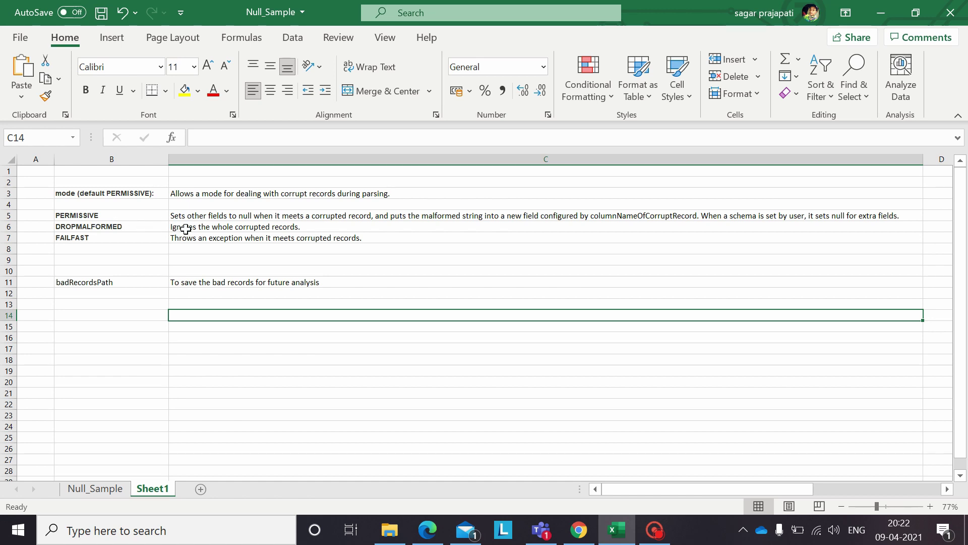
{"action": "left_click", "coordinate": [99, 489]}
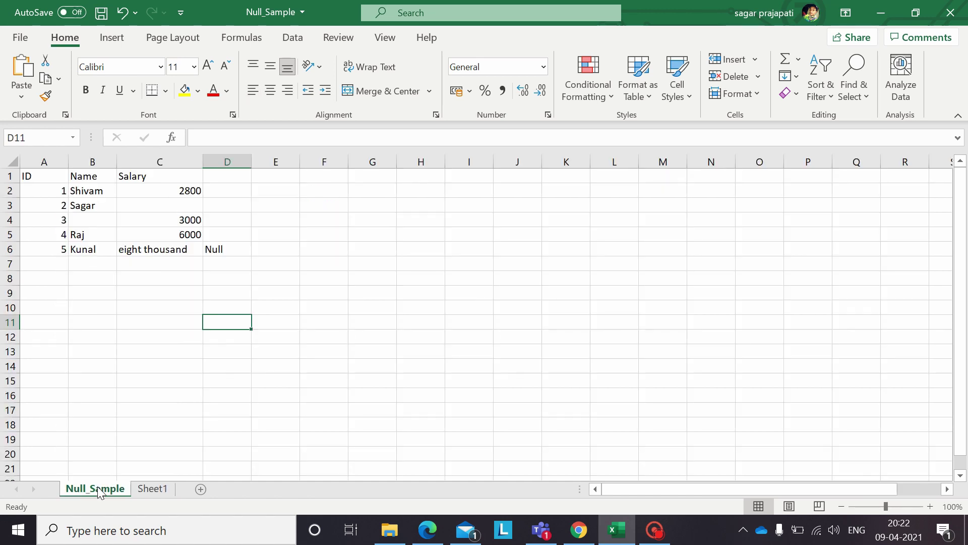
{"action": "left_click", "coordinate": [133, 283]}
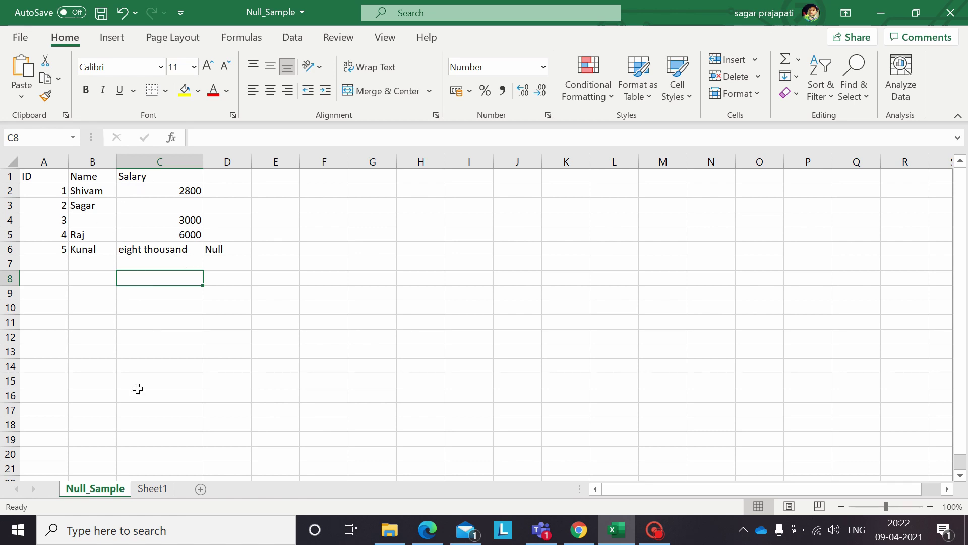
{"action": "left_click", "coordinate": [151, 488]}
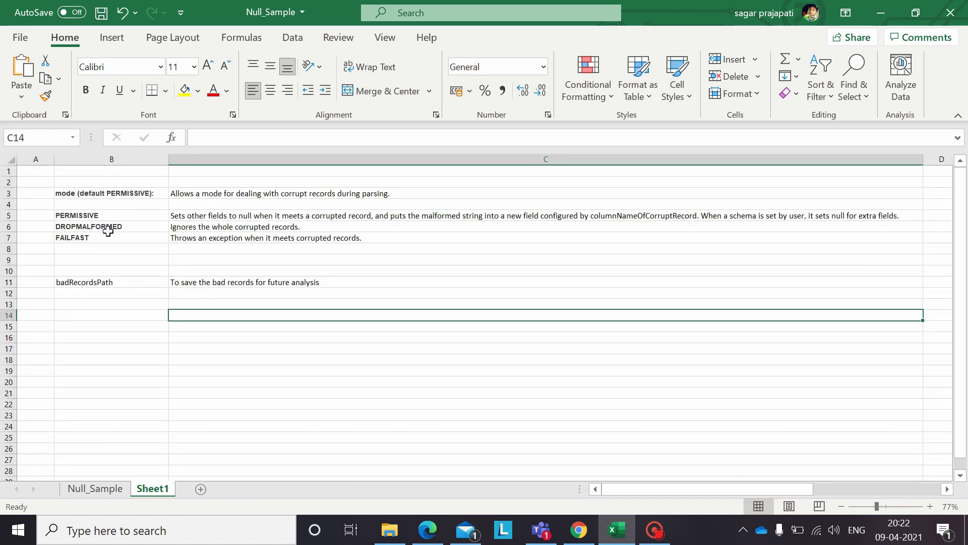
Fill the whole of row 6 on the Null_Sample sheet with red to mark the corrupt record
{"action": "left_click", "coordinate": [114, 488]}
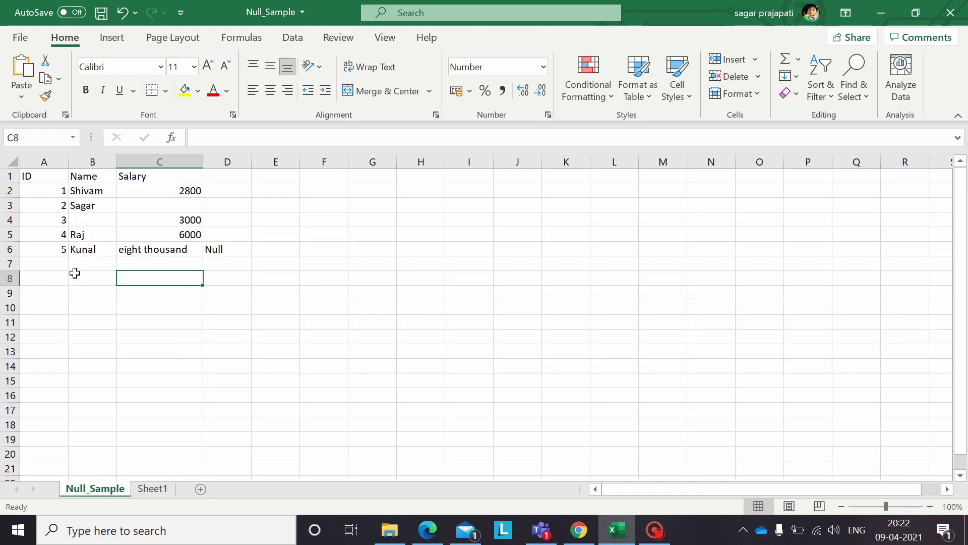
{"action": "left_click", "coordinate": [7, 250]}
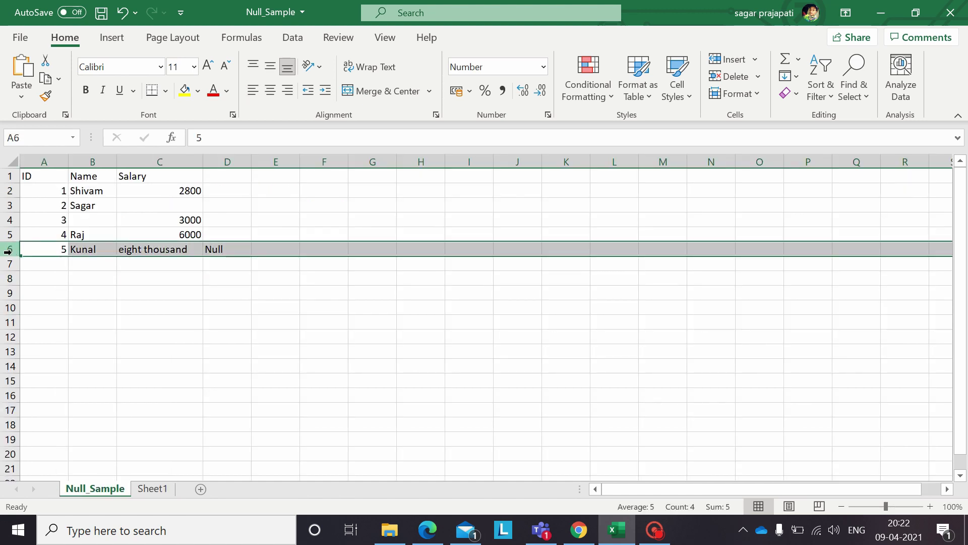
{"action": "left_click", "coordinate": [198, 91]}
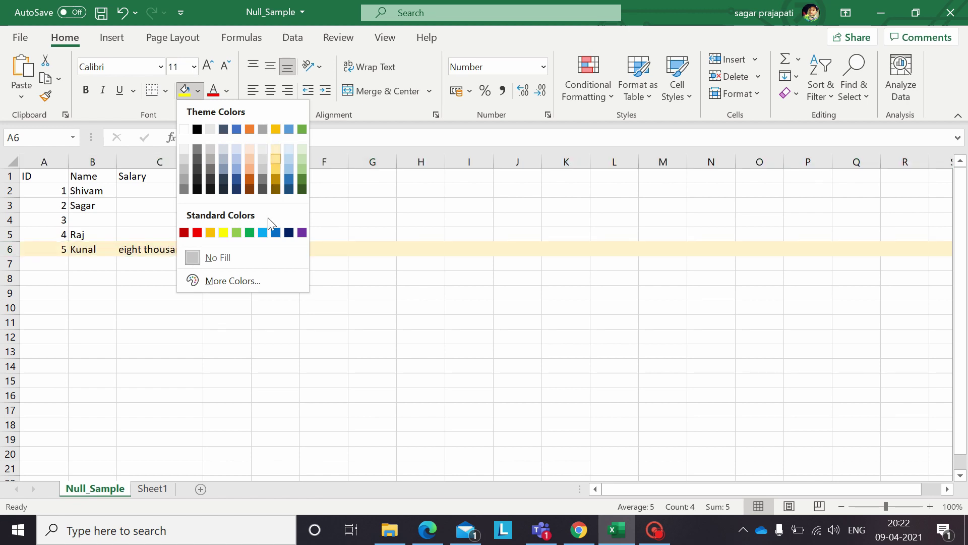
{"action": "left_click", "coordinate": [197, 232]}
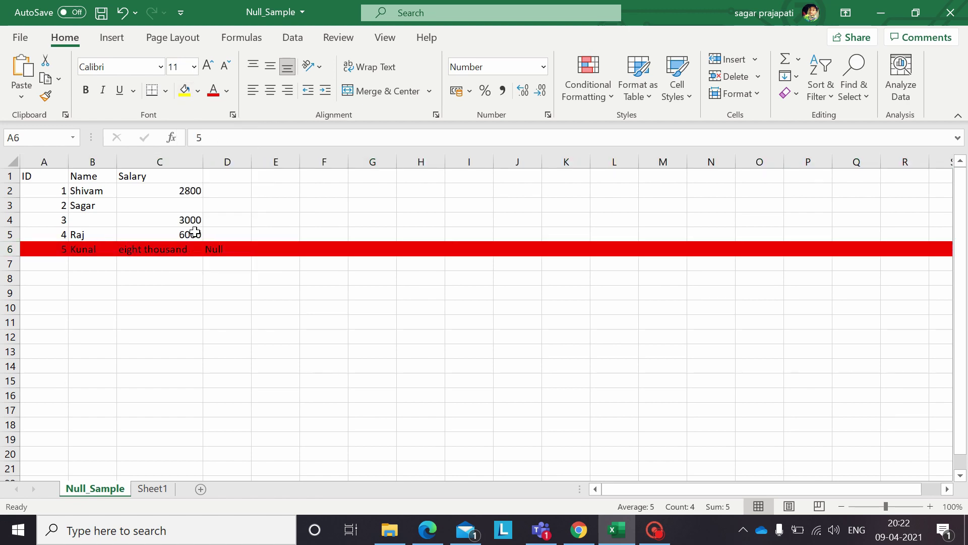
{"action": "left_click", "coordinate": [183, 334]}
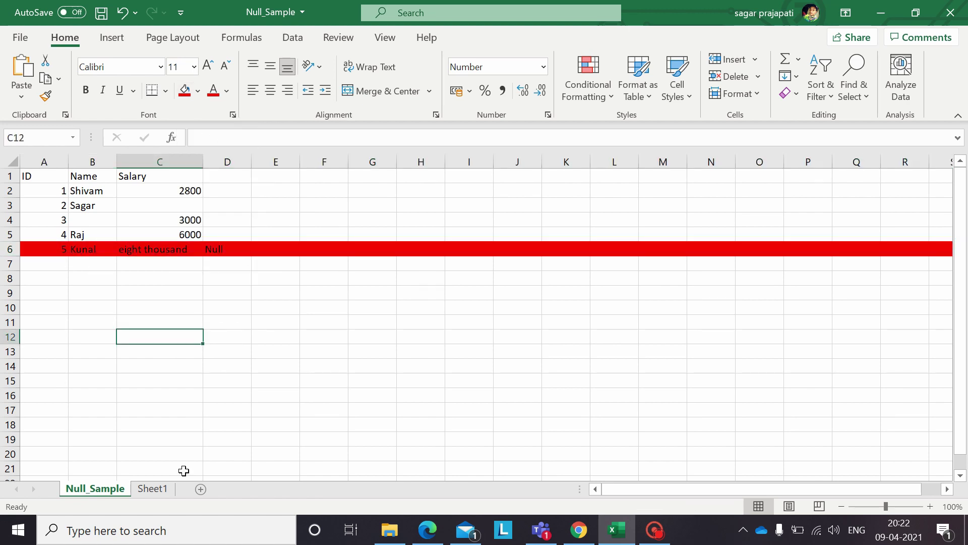
Review the read mode and badRecordsPath notes on Sheet1 and return to the Null_Sample records
{"action": "left_click", "coordinate": [171, 489]}
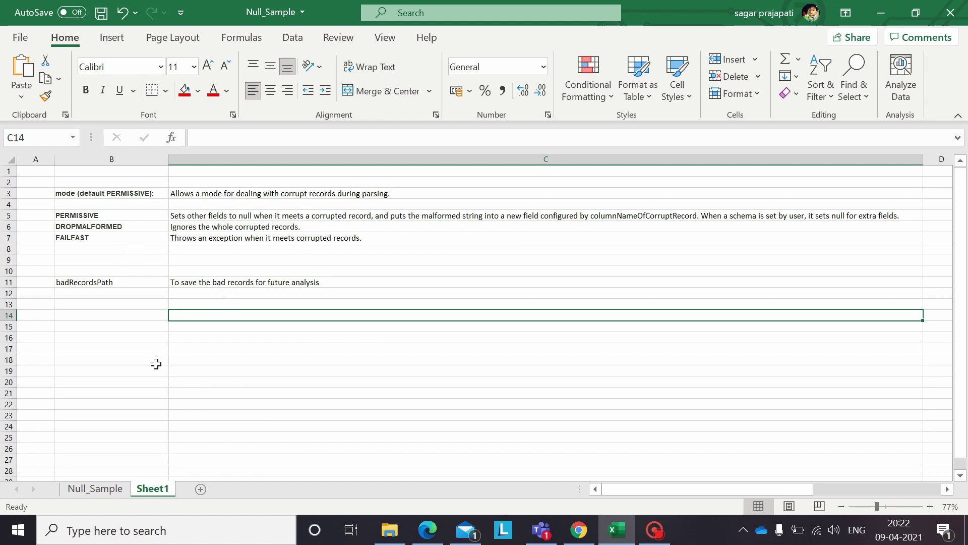
{"action": "left_click", "coordinate": [99, 488]}
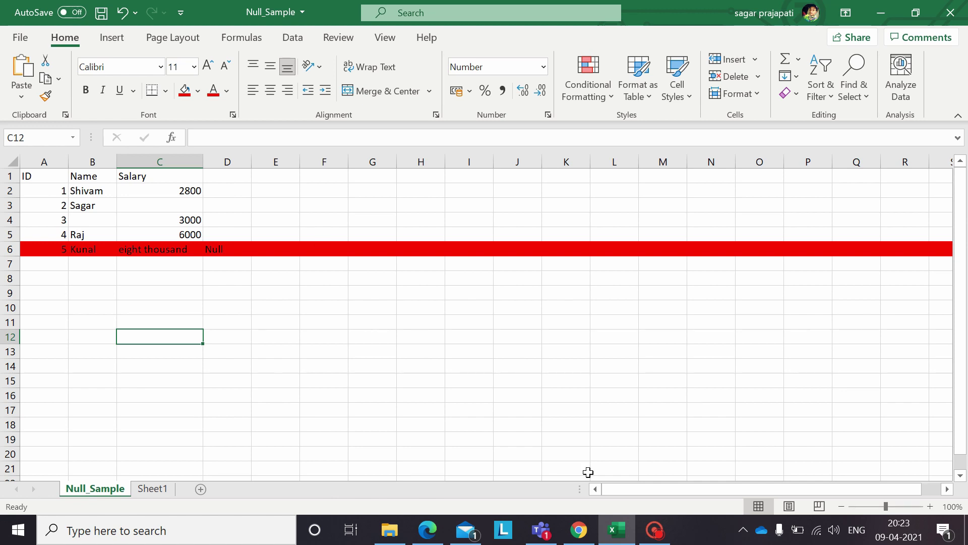
{"action": "left_click", "coordinate": [139, 305]}
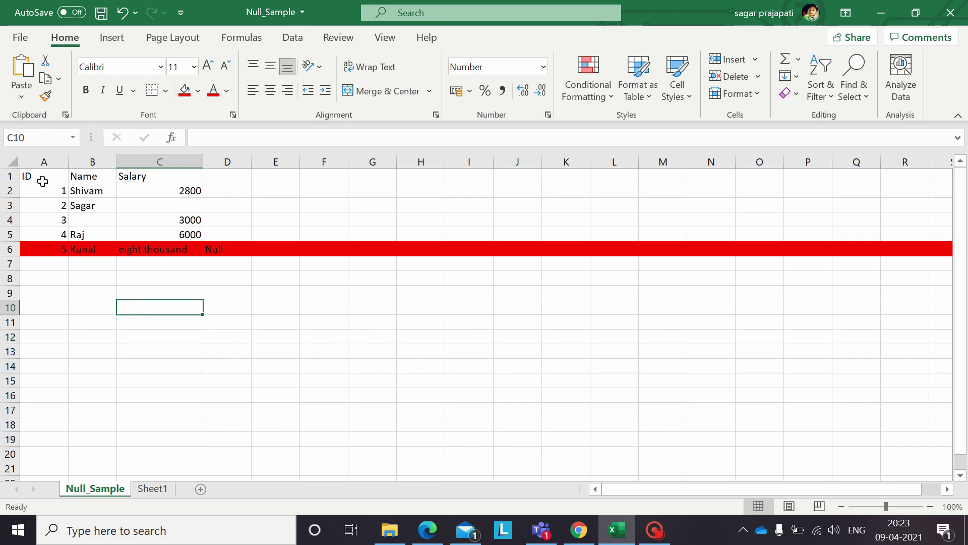
Switch to the PySpark notebook in Databricks and inspect the column headers of the DataFrame read from Null_Sample-3.csv
{"action": "left_click", "coordinate": [578, 530]}
{"action": "left_click", "coordinate": [131, 11]}
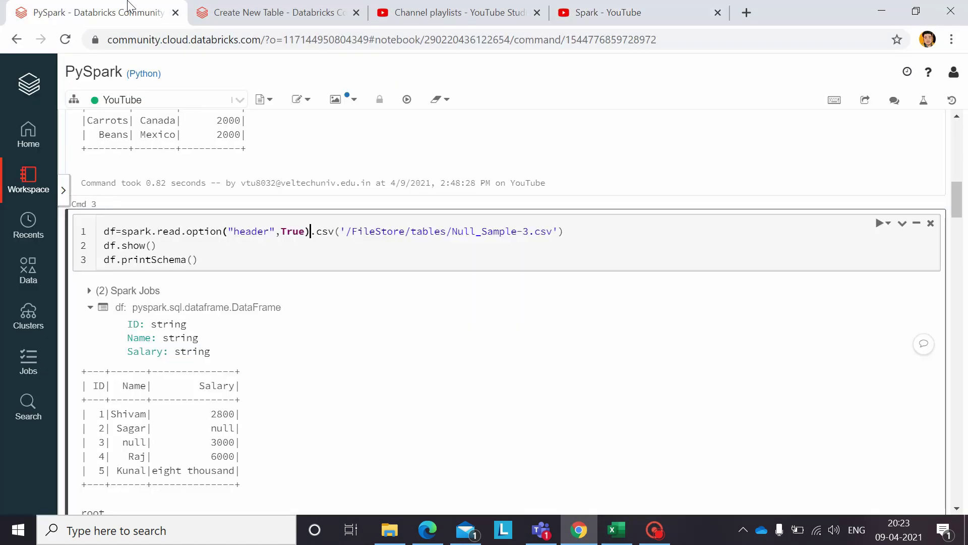
{"action": "left_click", "coordinate": [266, 276]}
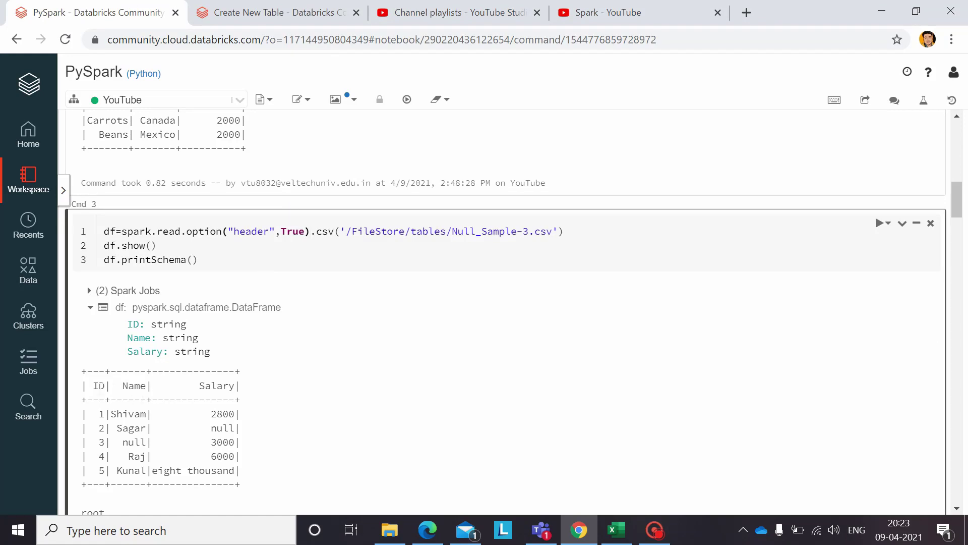
{"action": "left_click_drag", "start_coordinate": [93, 386], "coordinate": [261, 389]}
Check the data type of the ID column in the printed schema of Cmd 3
{"action": "scroll", "coordinate": [318, 403], "scroll_direction": "down", "scroll_amount": 2}
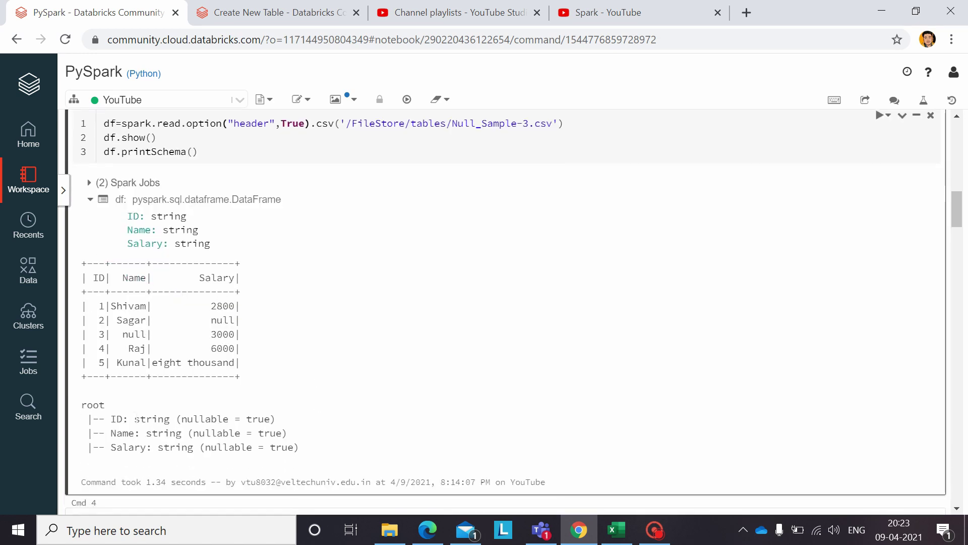
{"action": "double_click", "coordinate": [156, 419]}
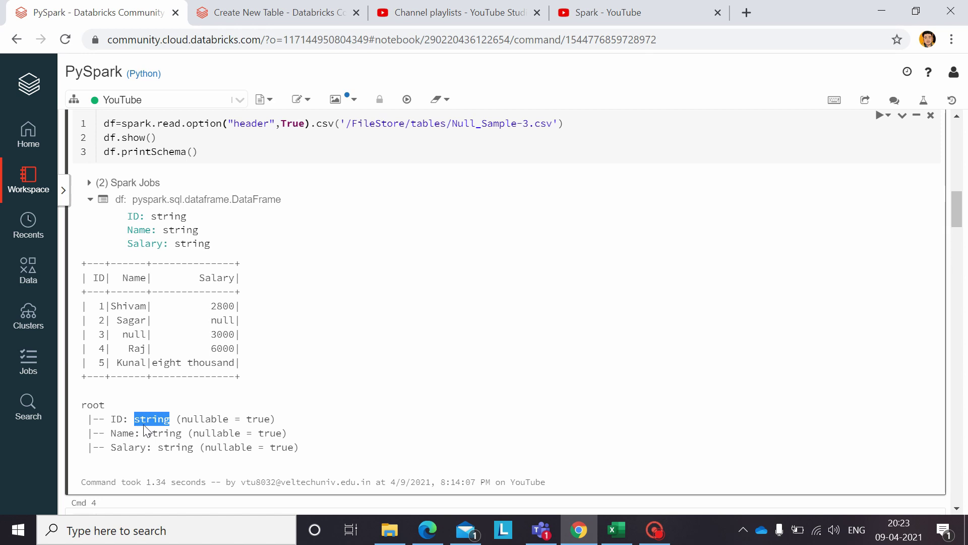
{"action": "left_click", "coordinate": [148, 419]}
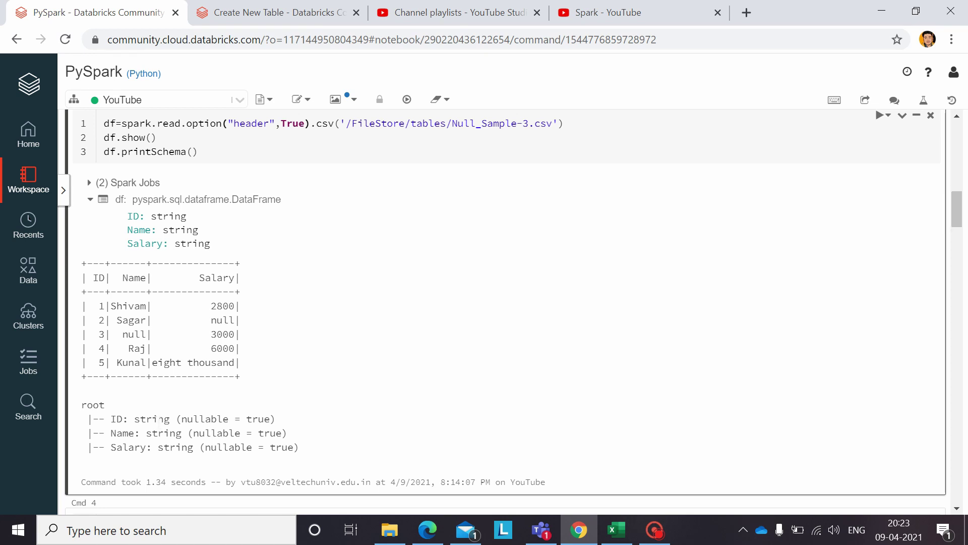
{"action": "double_click", "coordinate": [147, 419]}
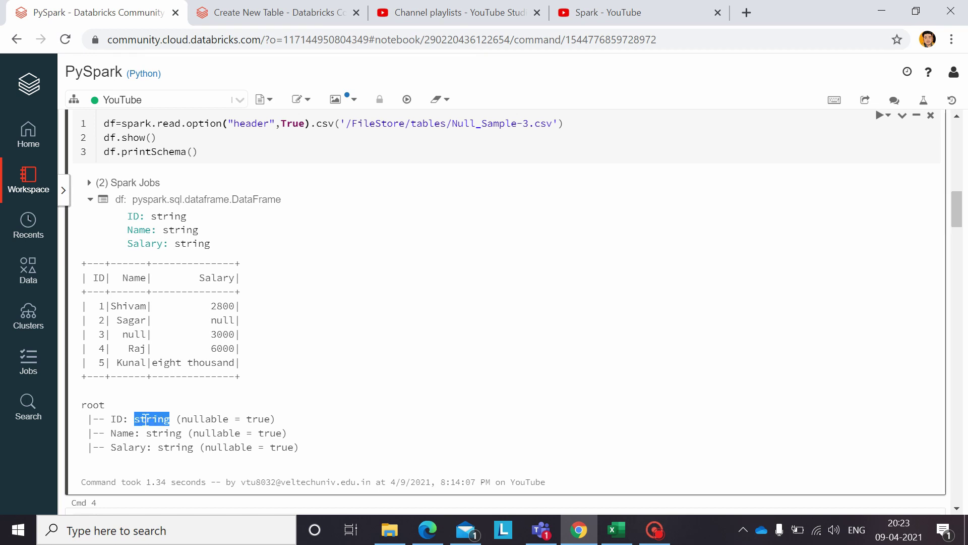
{"action": "scroll", "coordinate": [341, 305], "scroll_direction": "up", "scroll_amount": 1}
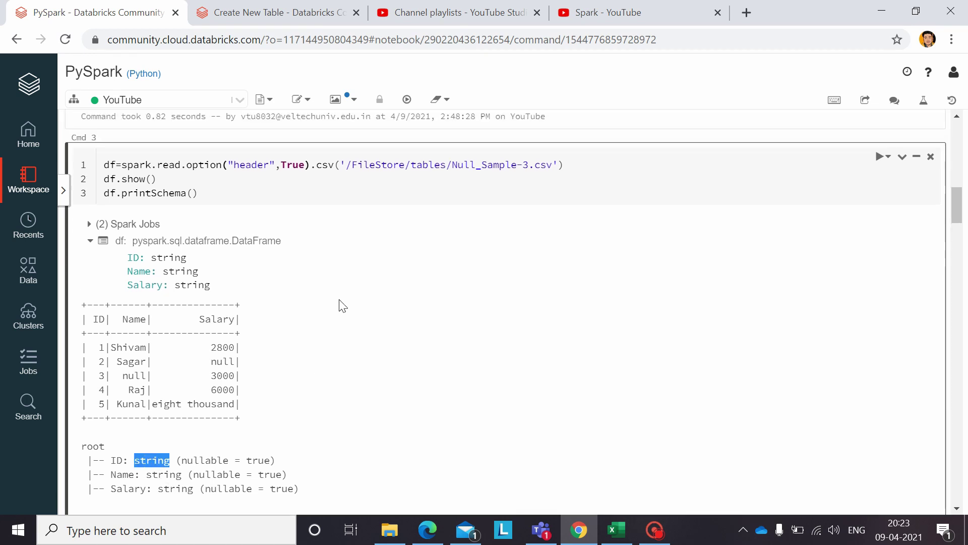
Add .schema("ID integer,Name string,Salary int") between the header option and the csv call in Cmd 3's read statement
{"action": "left_click", "coordinate": [317, 165]}
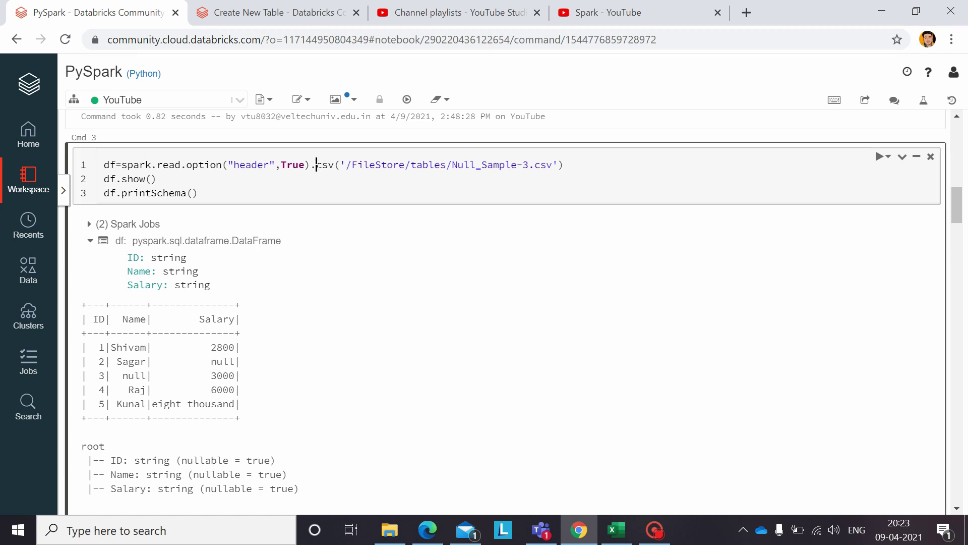
{"action": "type", "text": "schema"}
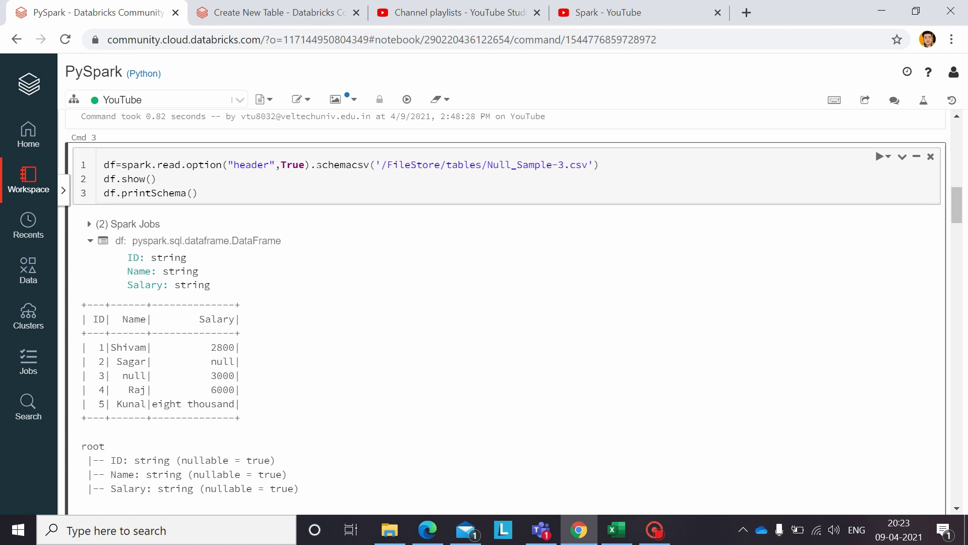
{"action": "type", "text": "()"}
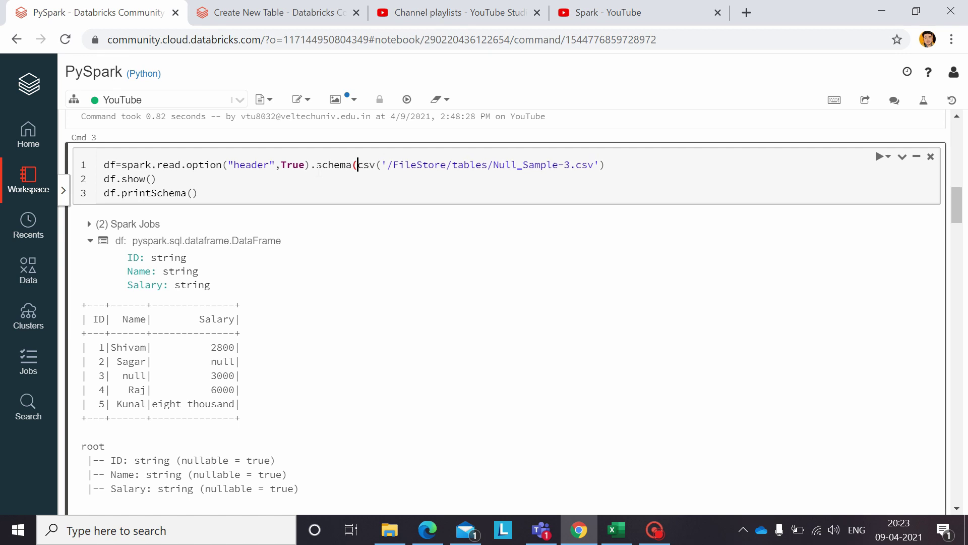
{"action": "type", "text": "\""}
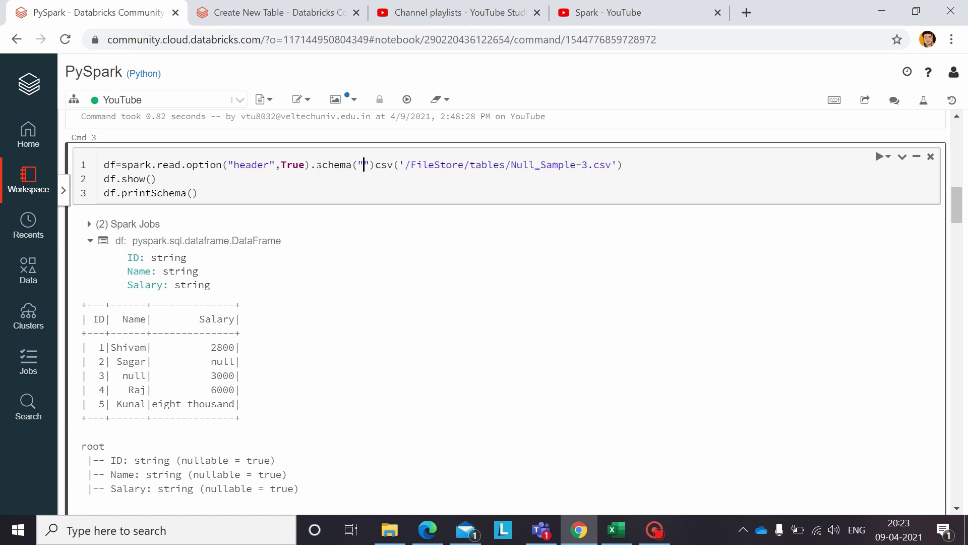
{"action": "type", "text": "ID integer"}
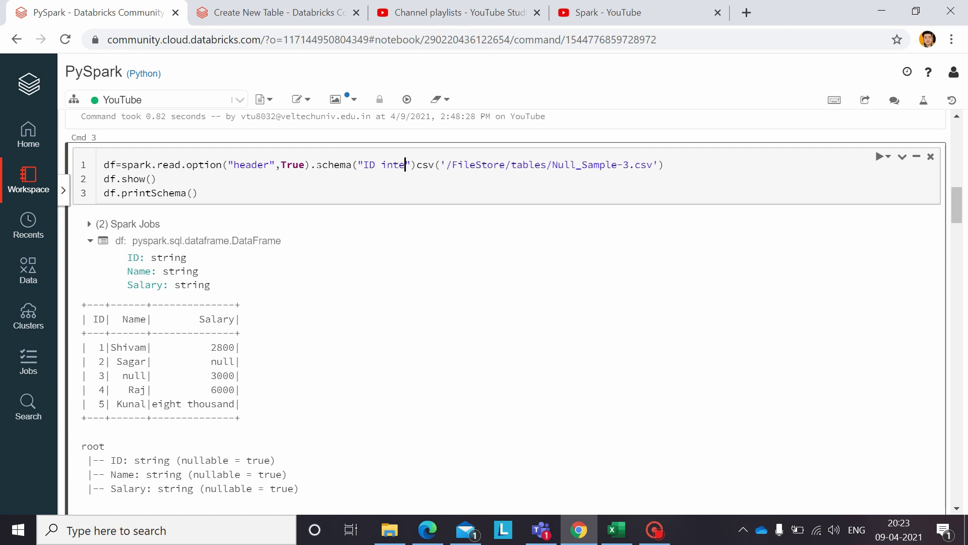
{"action": "type", "text": ","}
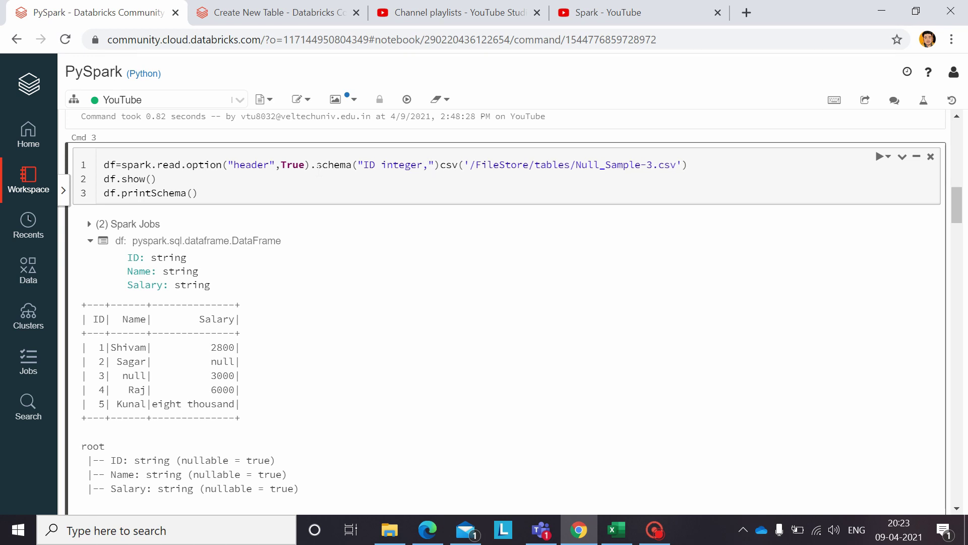
{"action": "type", "text": "Name "}
{"action": "type", "text": "string"}
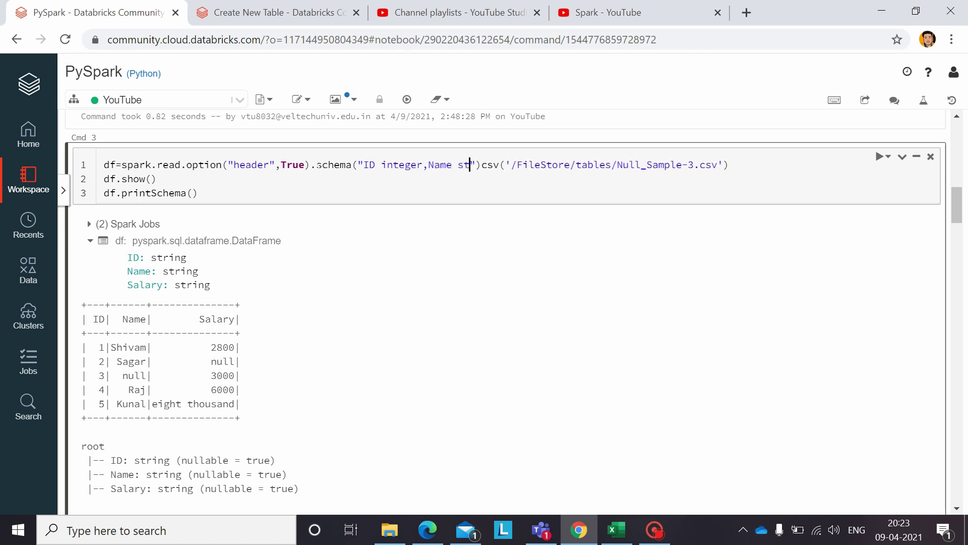
{"action": "type", "text": ","}
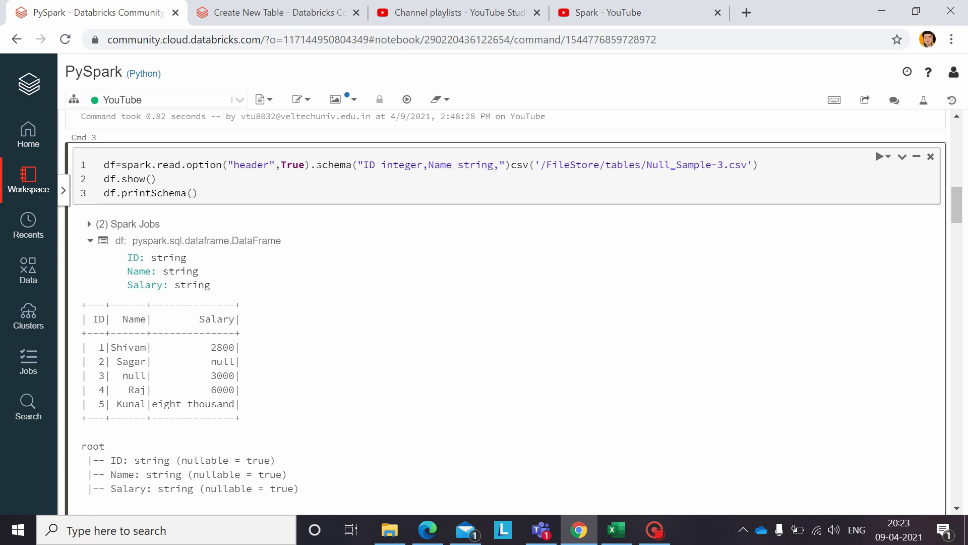
{"action": "type", "text": "Salary"}
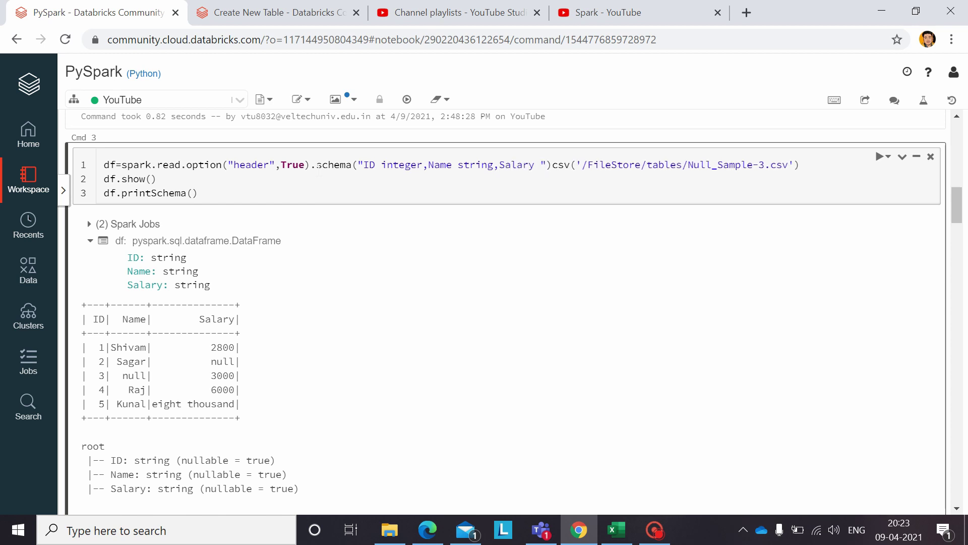
{"action": "type", "text": " int"}
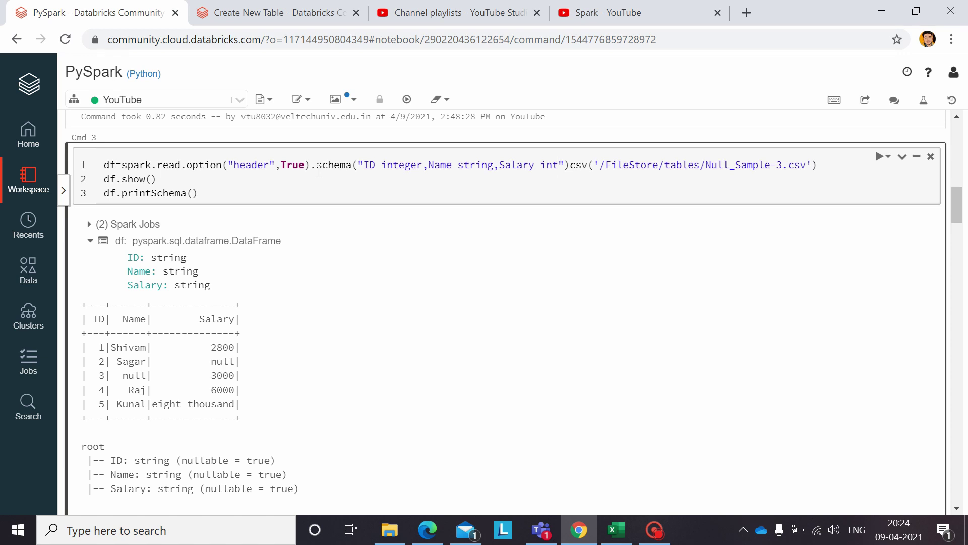
{"action": "key", "text": "Right"}
{"action": "key", "text": "Right"}
{"action": "type", "text": "."}
Run Cmd 3 and examine the Salary value of the ID 5 row in its output
{"action": "key", "text": "ctrl+Return"}
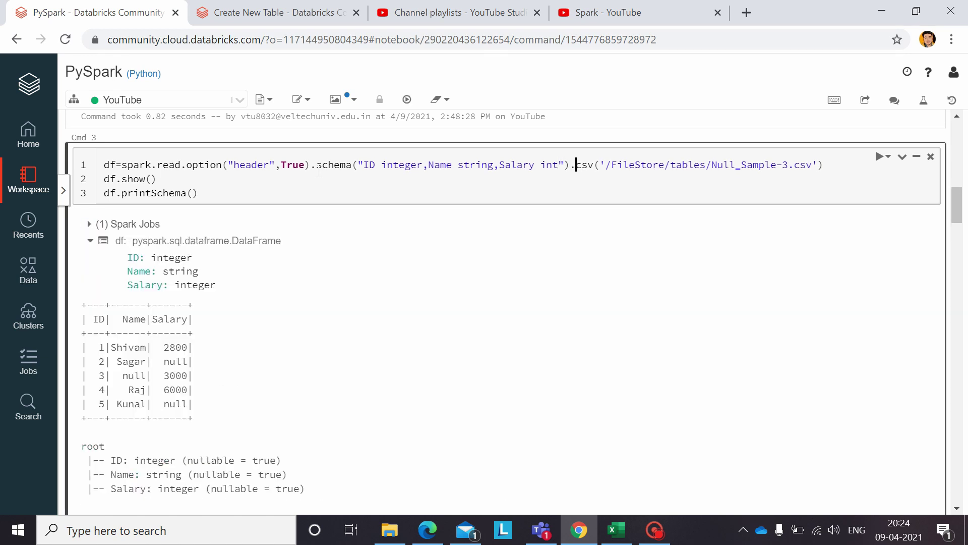
{"action": "scroll", "coordinate": [268, 338], "scroll_direction": "down", "scroll_amount": 2}
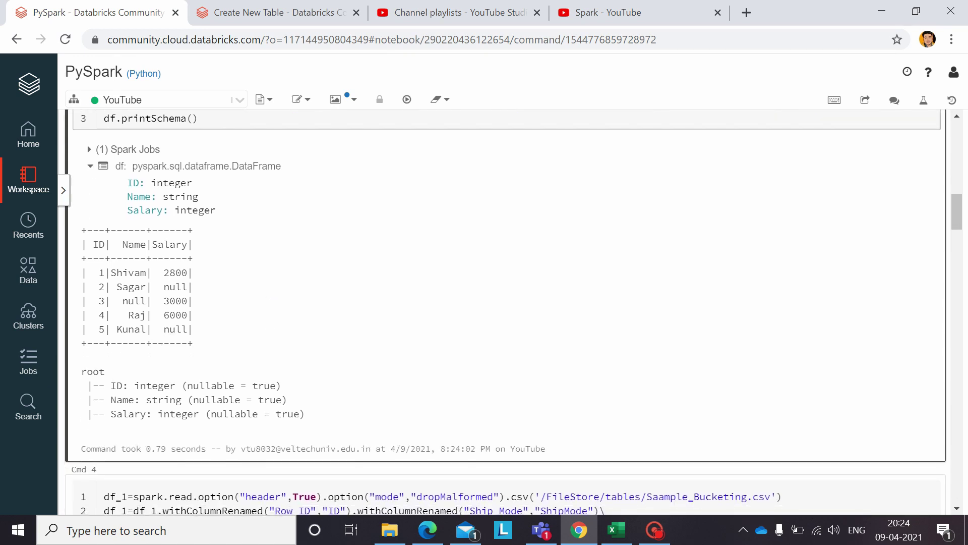
{"action": "double_click", "coordinate": [175, 328]}
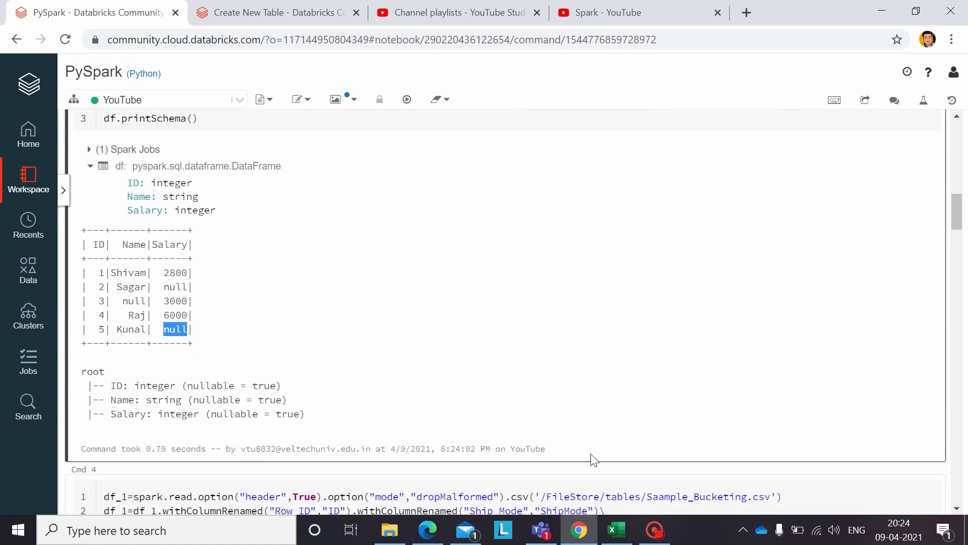
Check the salary entry of the ID 5 row in the Null_Sample workbook in Excel, then compare it with Cmd 3's output in the Databricks notebook
{"action": "left_click", "coordinate": [617, 530]}
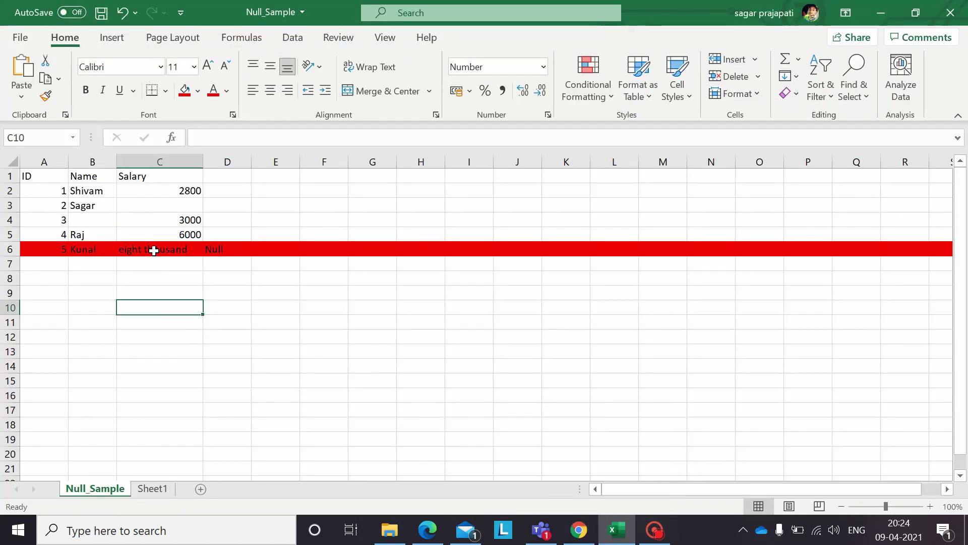
{"action": "left_click", "coordinate": [574, 529]}
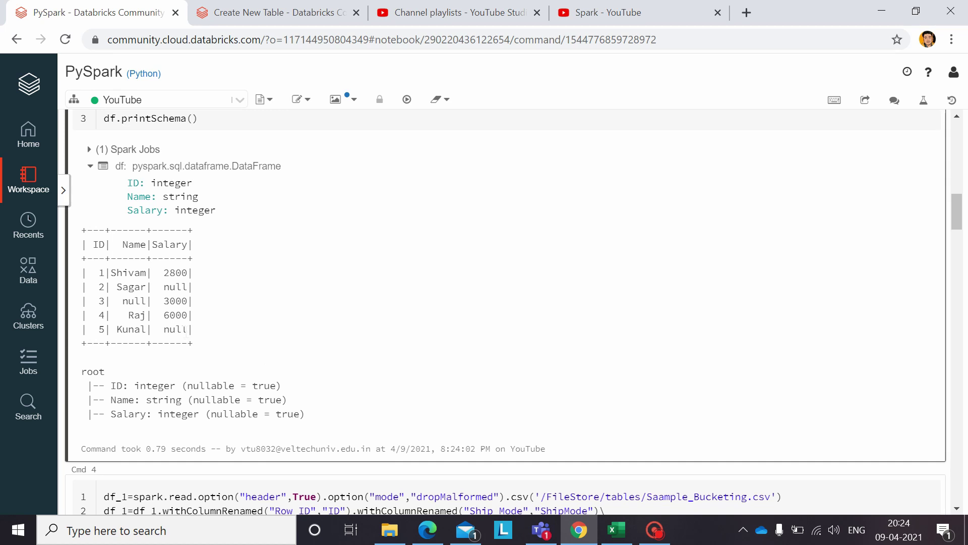
{"action": "scroll", "coordinate": [374, 300], "scroll_direction": "up", "scroll_amount": 2}
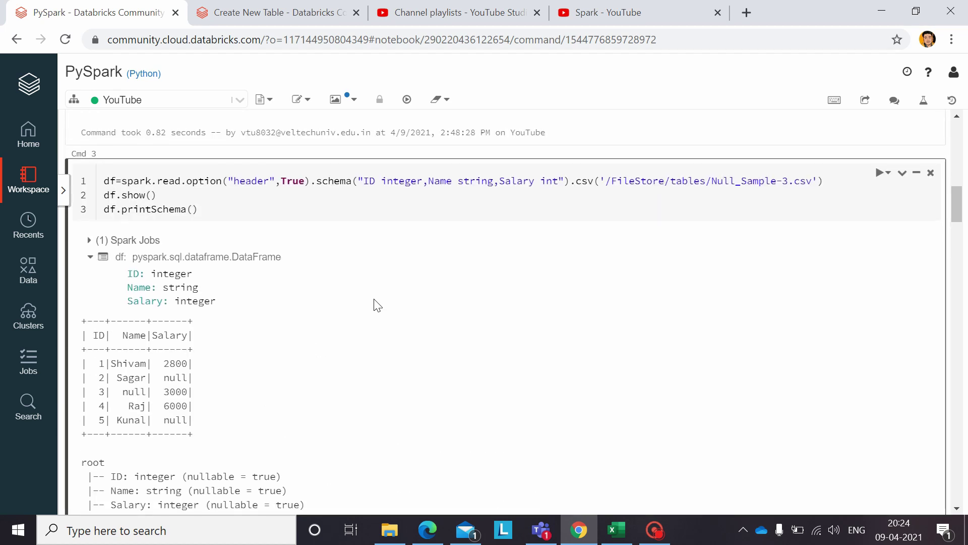
{"action": "scroll", "coordinate": [377, 305], "scroll_direction": "down", "scroll_amount": 4}
{"action": "scroll", "coordinate": [377, 305], "scroll_direction": "up", "scroll_amount": 3}
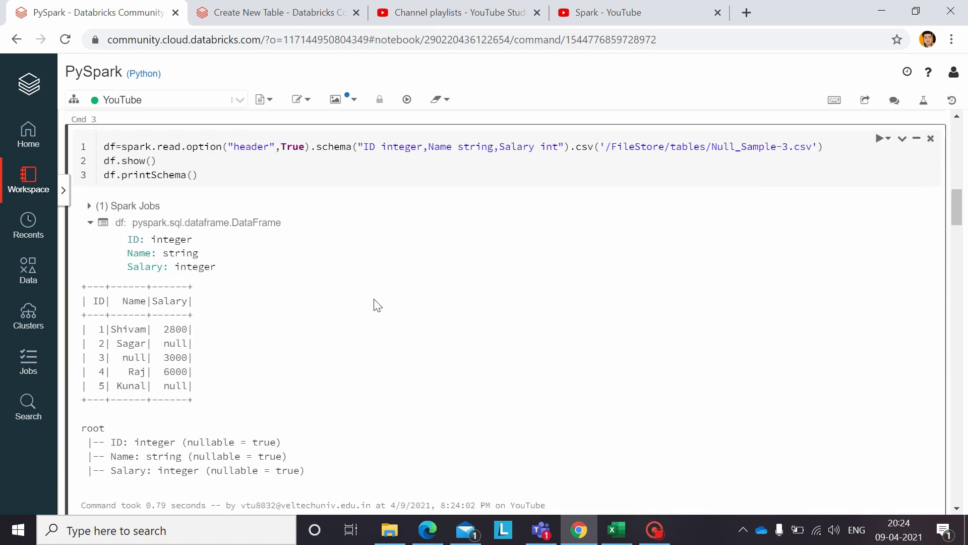
Insert .mode between the header option and the schema call in Cmd 3's read statement
{"action": "left_click", "coordinate": [577, 161]}
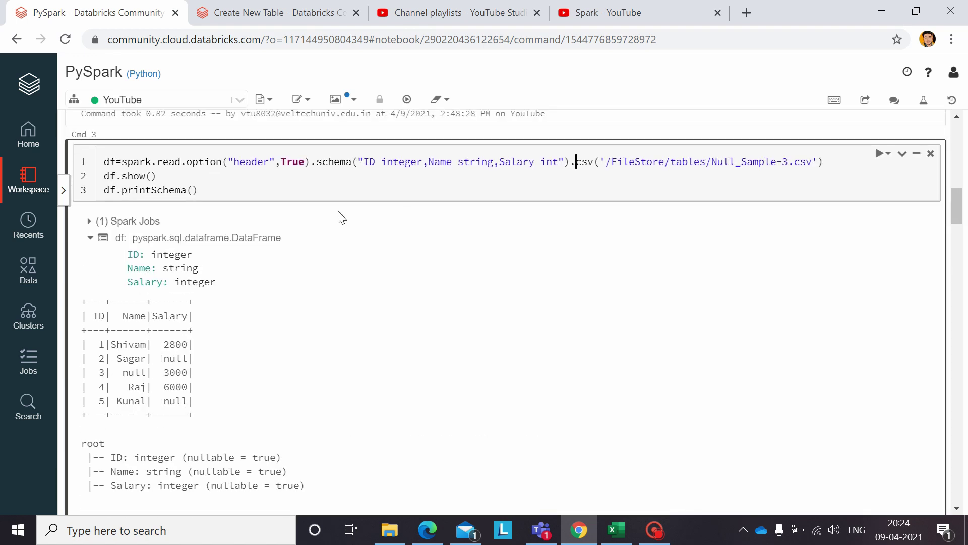
{"action": "left_click", "coordinate": [311, 161]}
{"action": "type", "text": ".mode"}
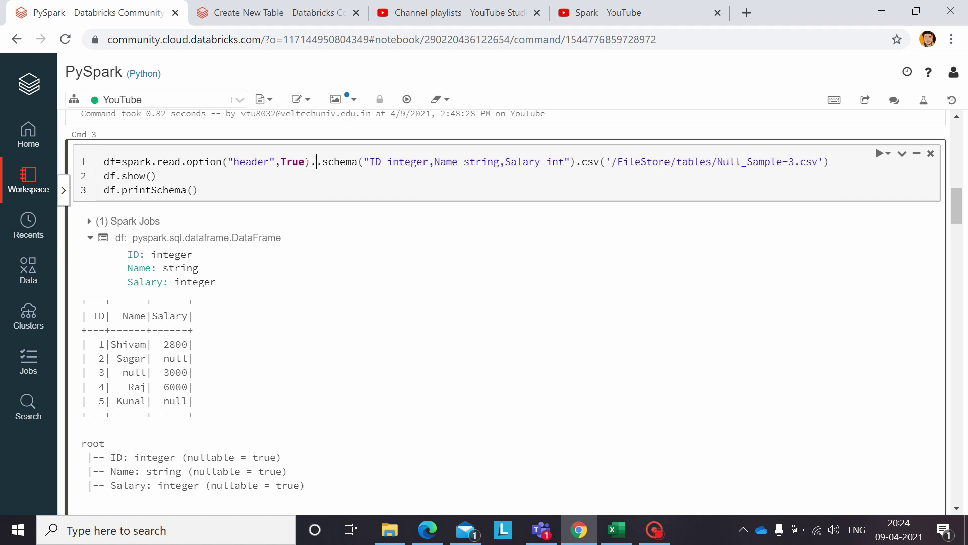